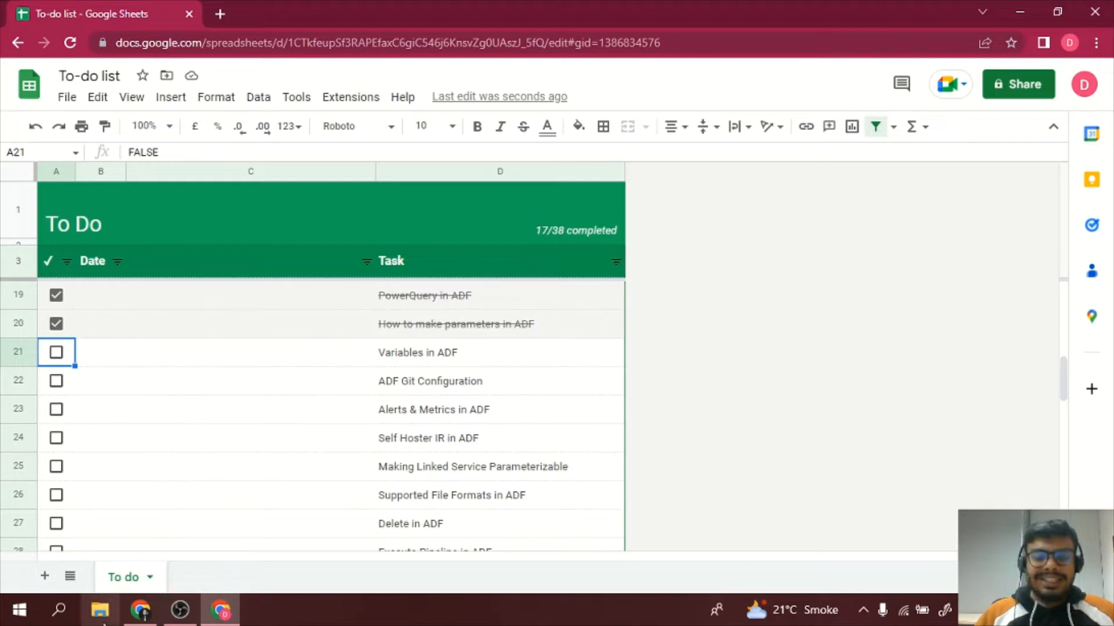
# Switch to the Azure Data Factory window and view the parameters of the StudentPQDS dataset.
pyautogui.click(141, 610)
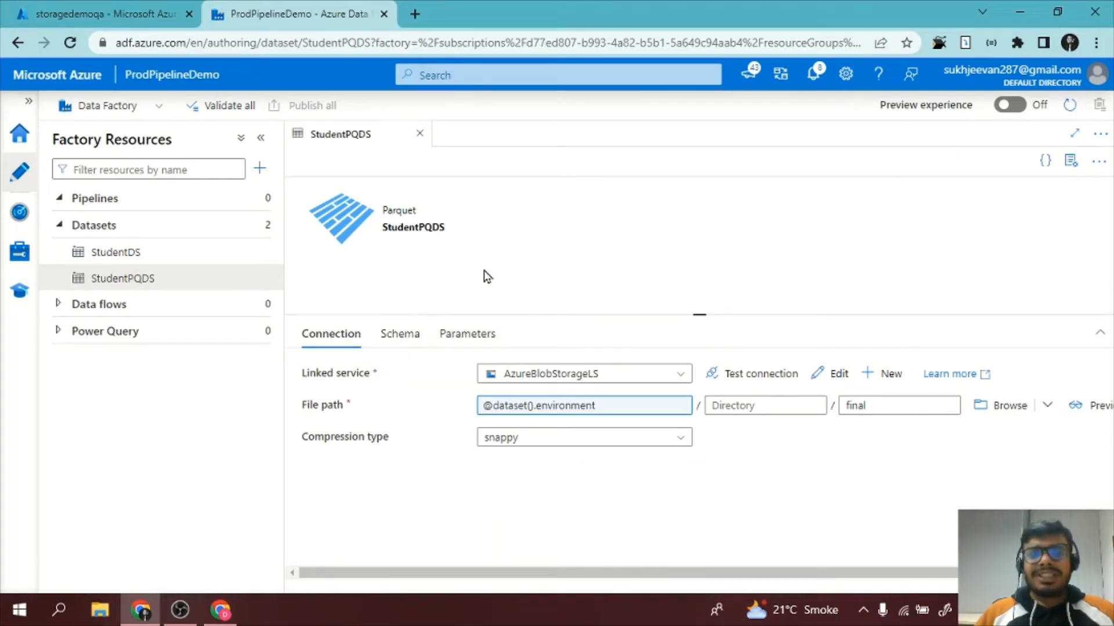
pyautogui.click(469, 339)
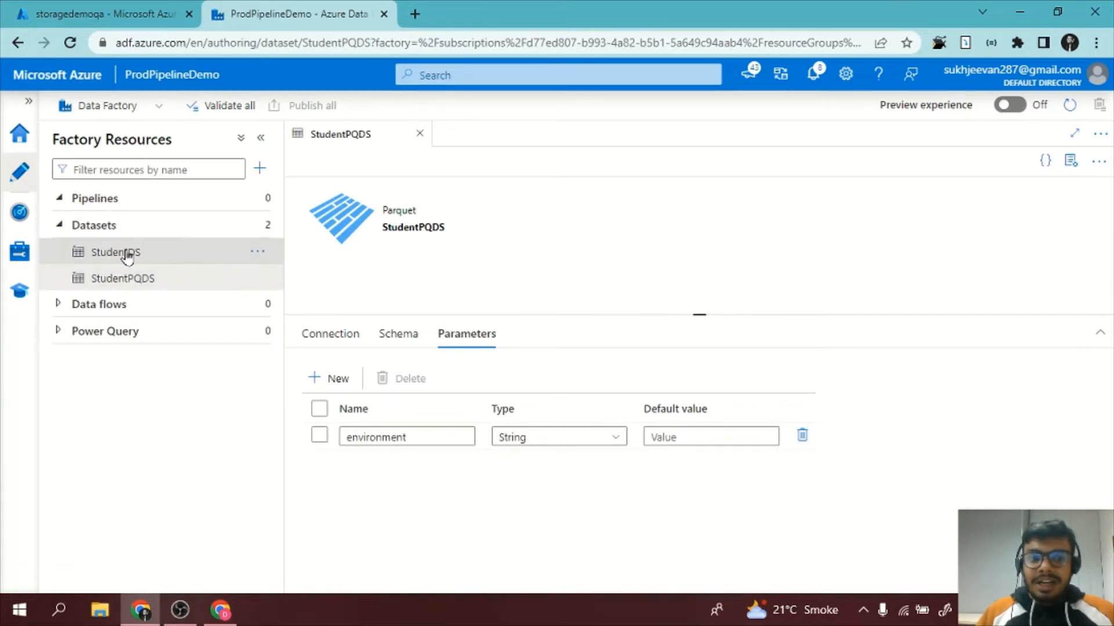
# Create a new pipeline and add an empty parameter row to it.
pyautogui.click(257, 198)
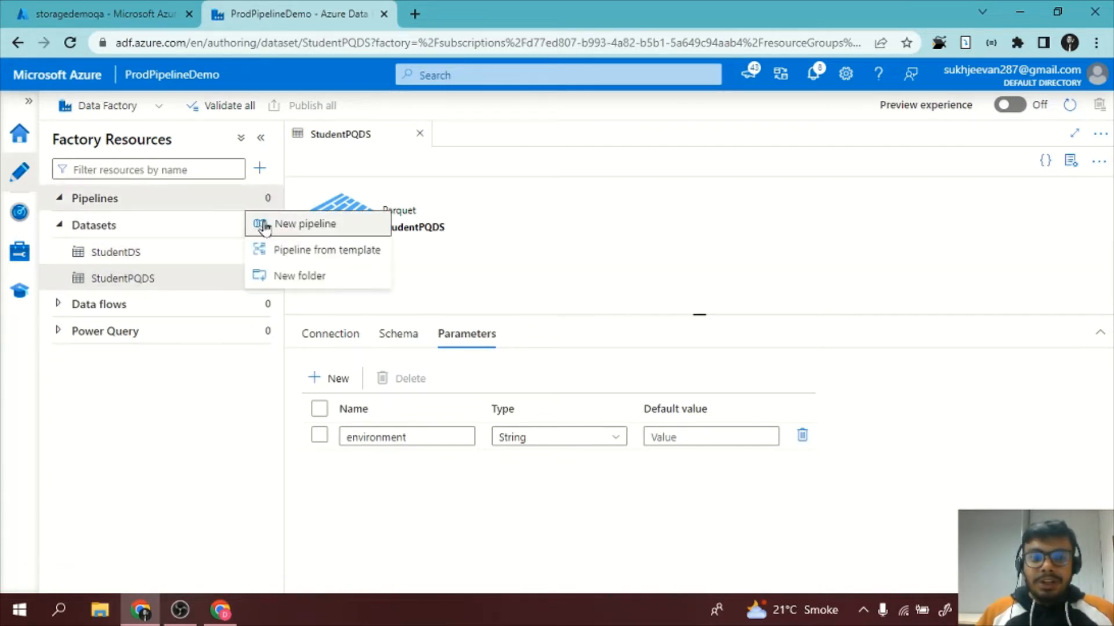
pyautogui.click(312, 231)
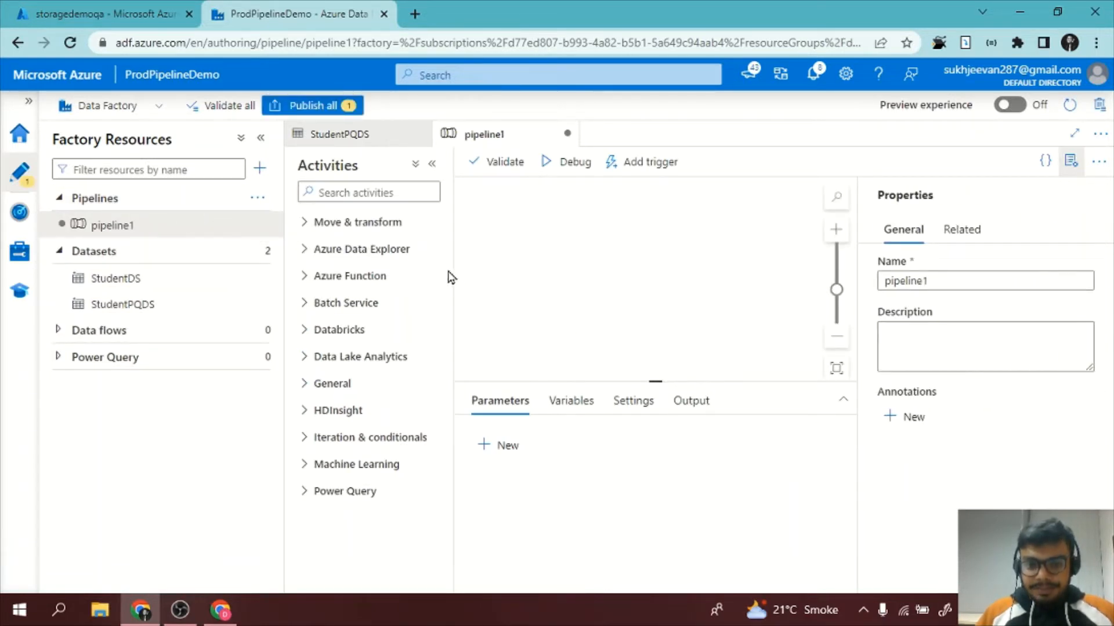
pyautogui.click(505, 446)
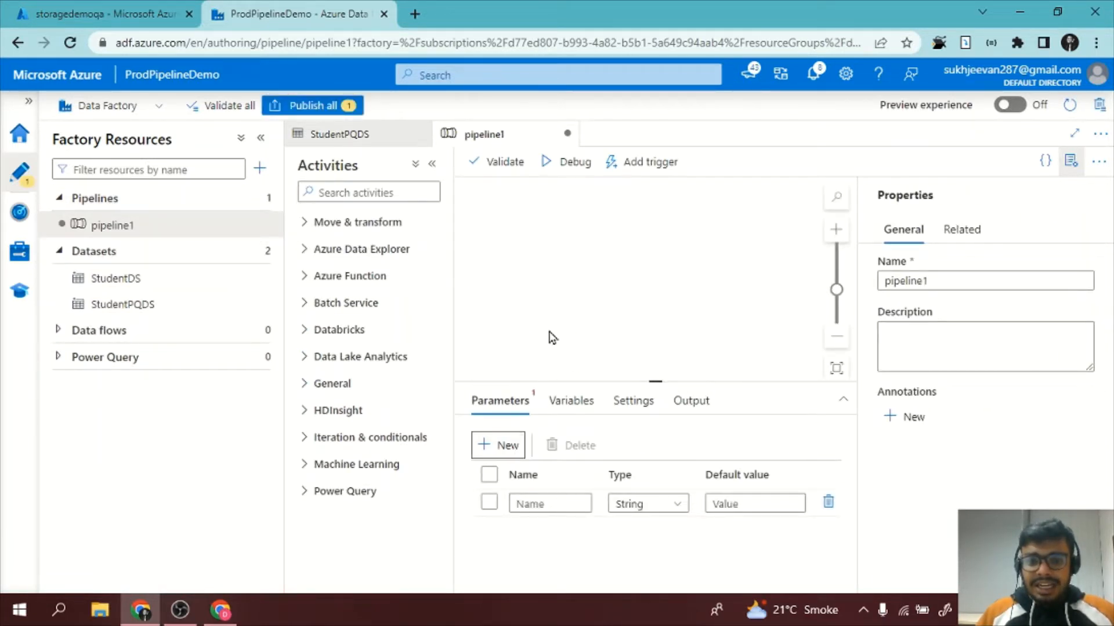
# Find the Get Metadata activity, place it on the pipeline canvas, and collapse the factory resources pane.
pyautogui.click(375, 192)
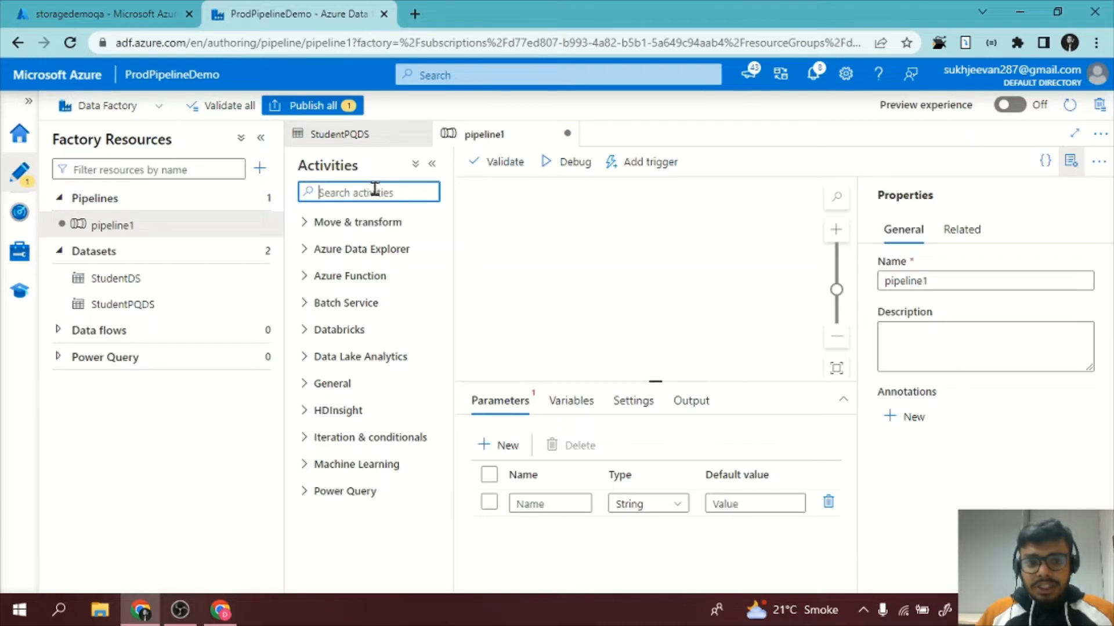
pyautogui.write('meta')
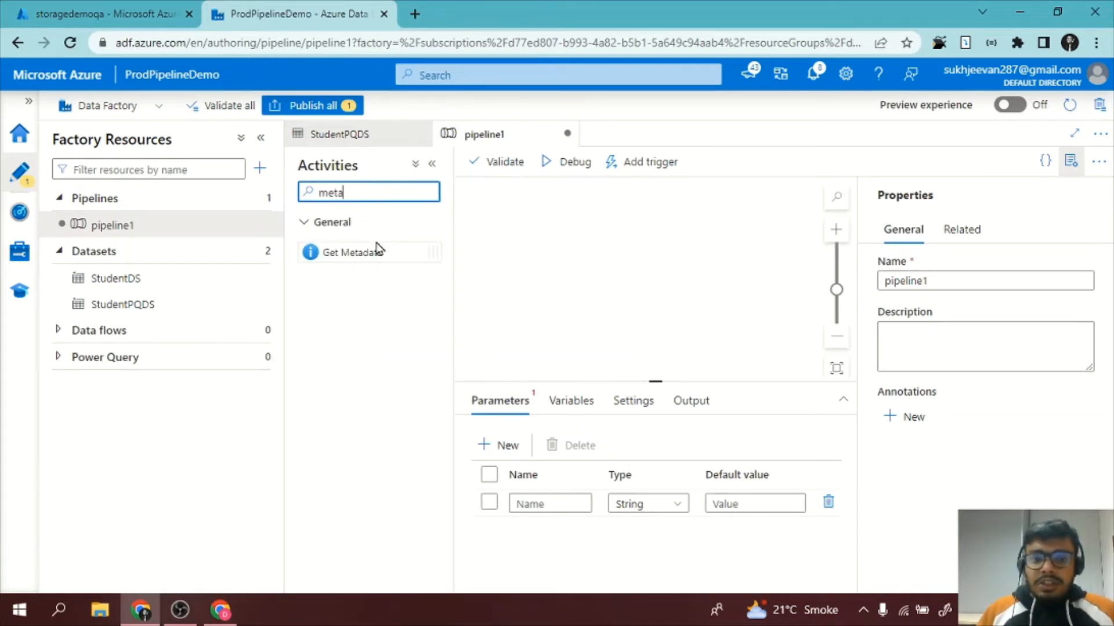
pyautogui.moveTo(378, 253); pyautogui.dragTo(571, 249)
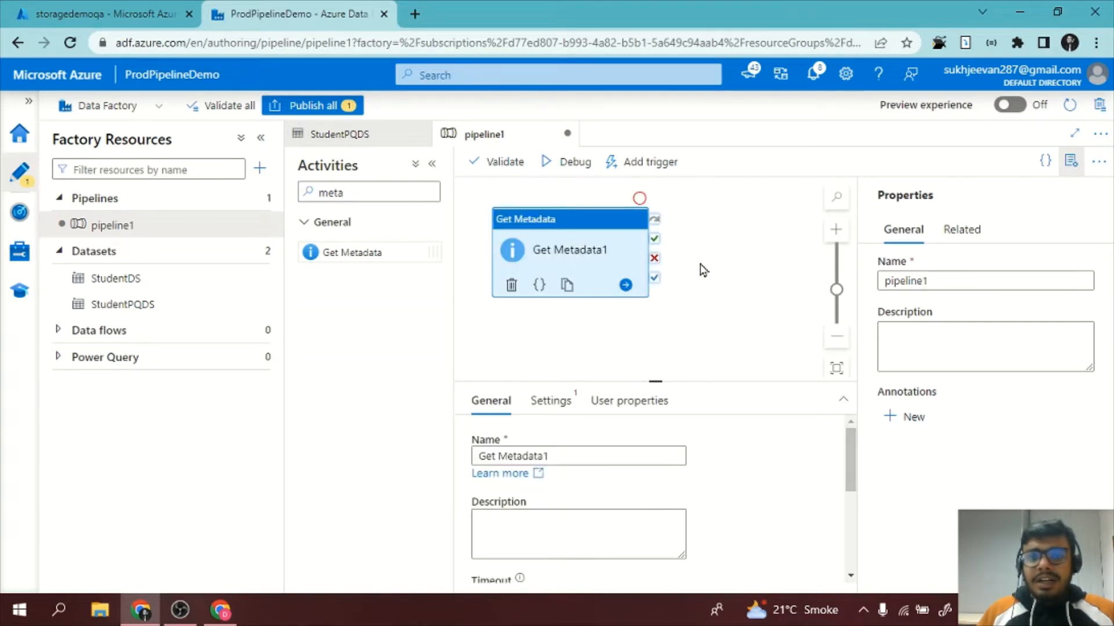
pyautogui.click(261, 139)
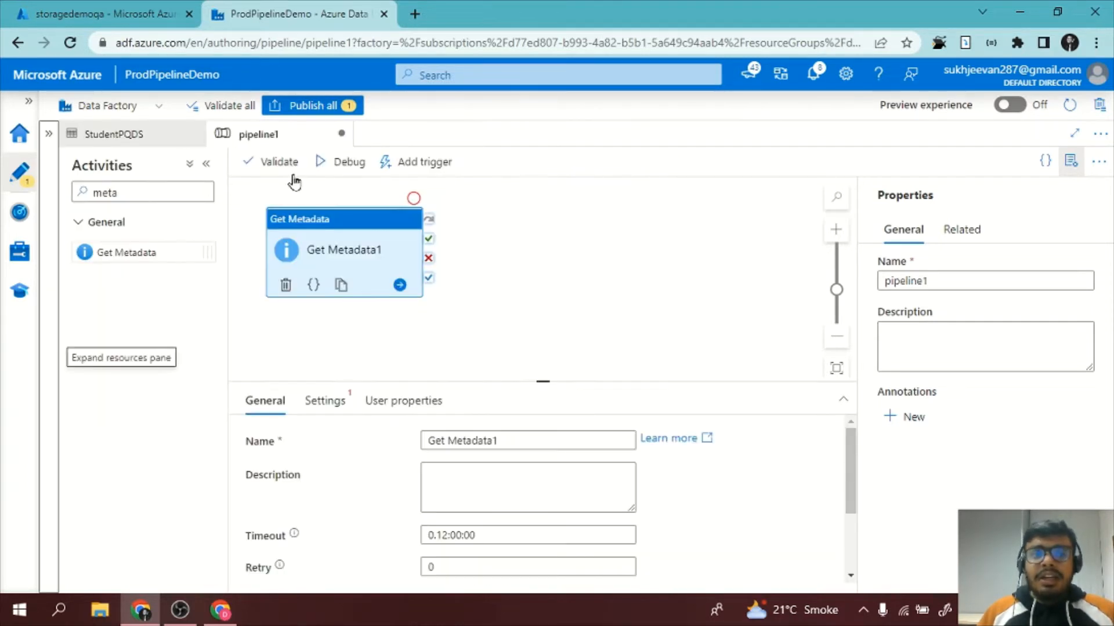
# Choose StudentPQDS as the dataset in the Get Metadata activity's settings.
pyautogui.click(325, 401)
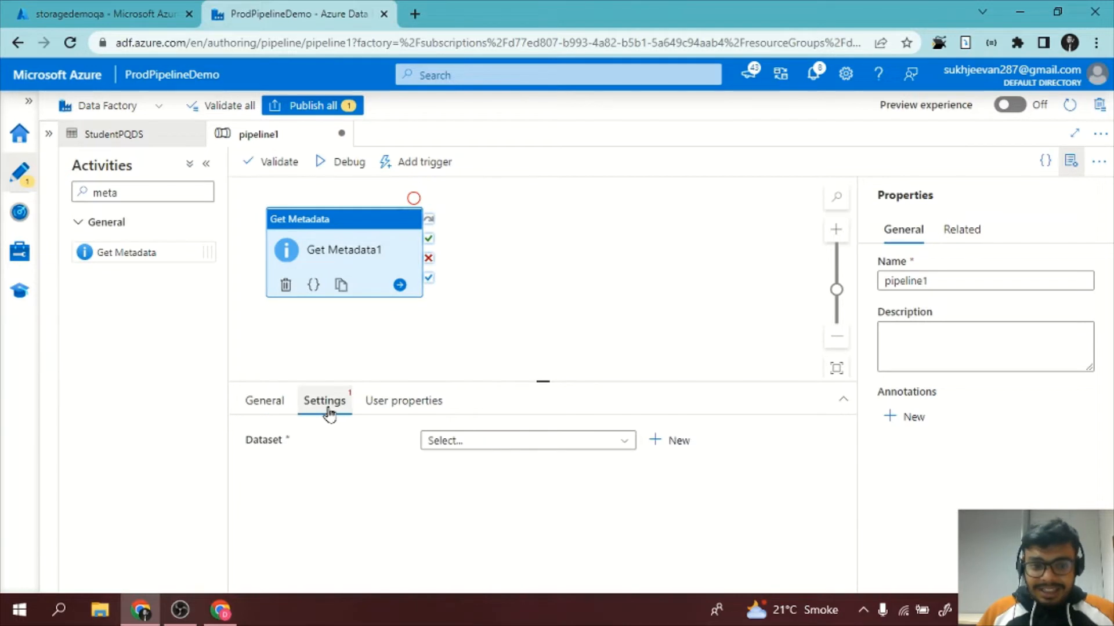
pyautogui.click(453, 444)
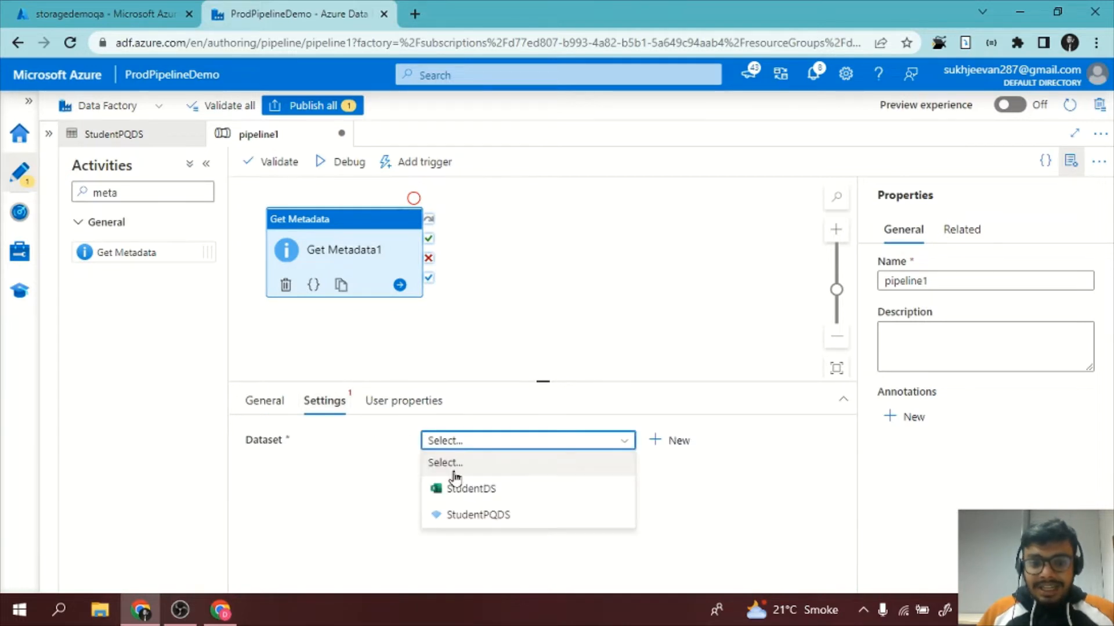
pyautogui.click(457, 515)
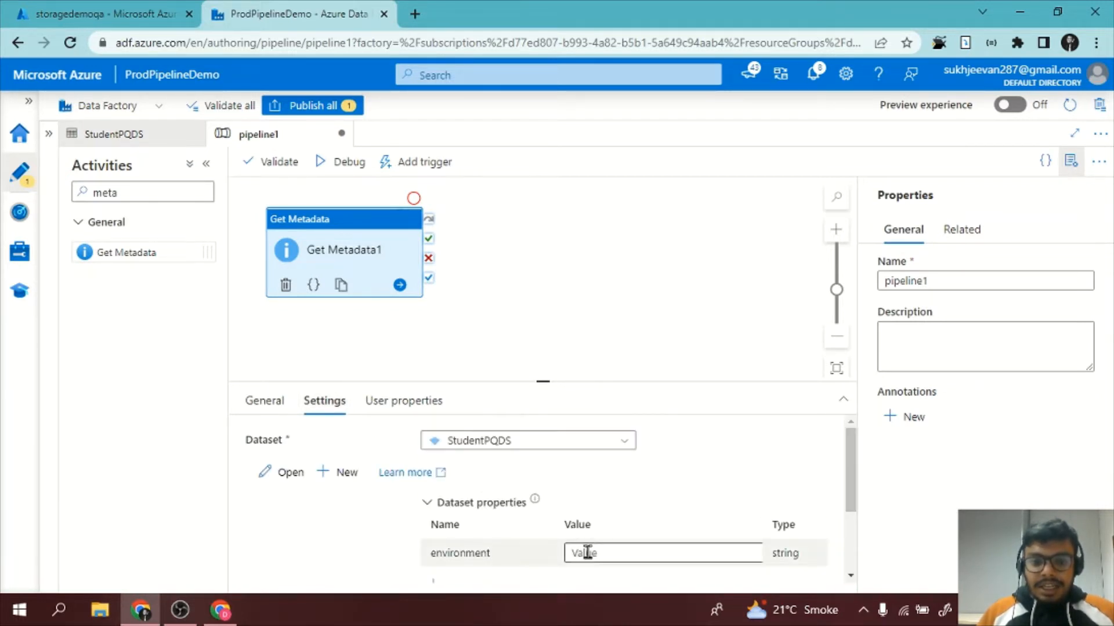
# Set the dataset's environment property to production, checking the container name in the storagedemoqa storage account.
pyautogui.click(587, 552)
pyautogui.scroll(-1, 588, 552)
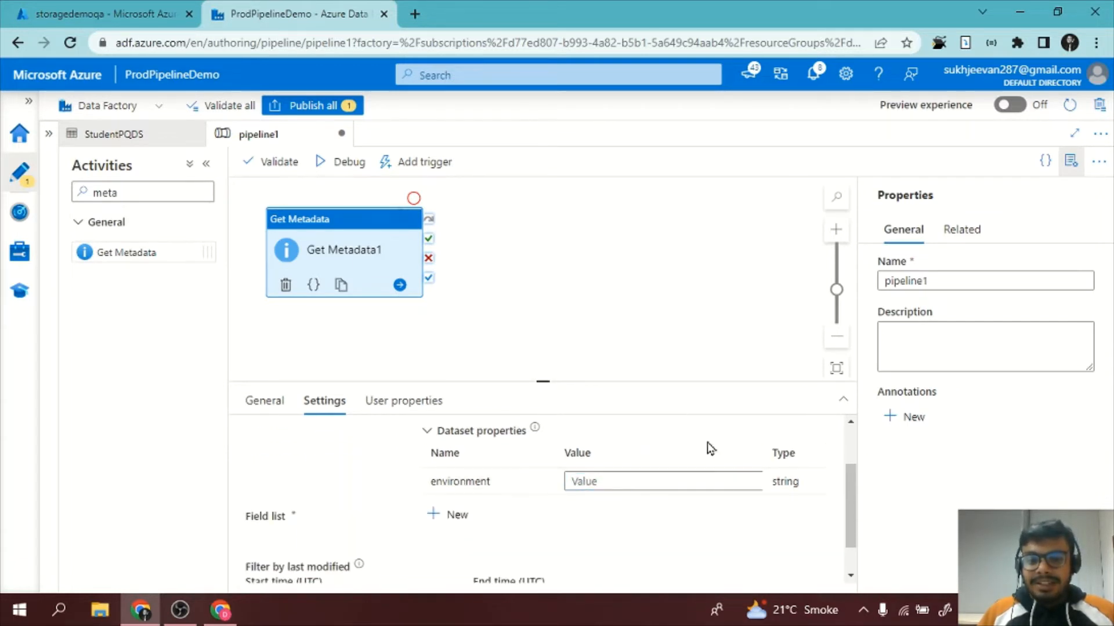
pyautogui.click(599, 474)
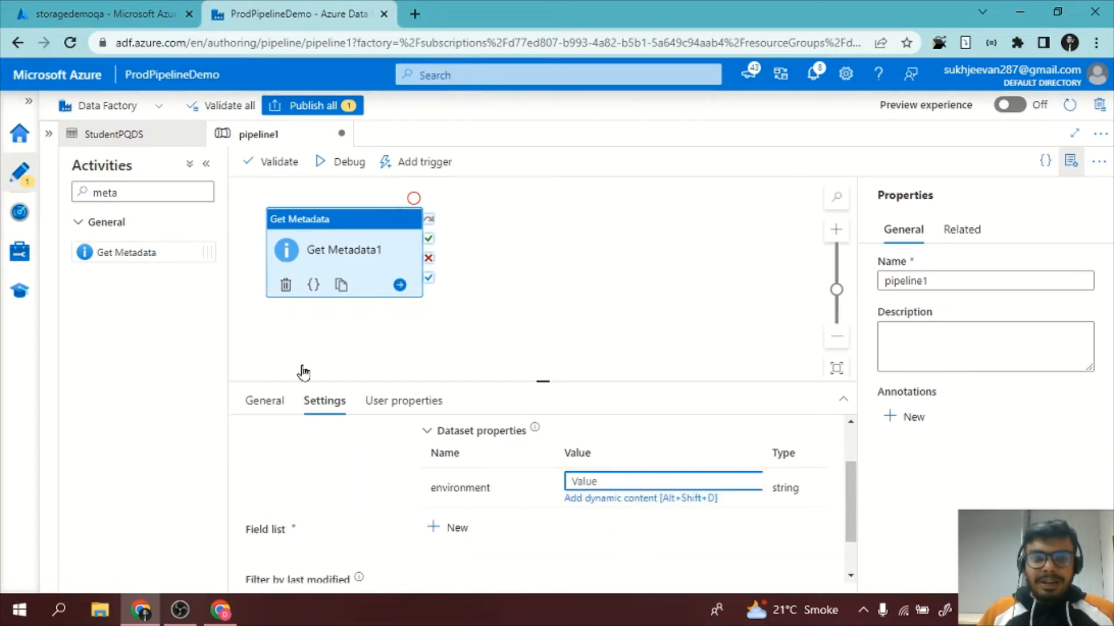
pyautogui.click(104, 13)
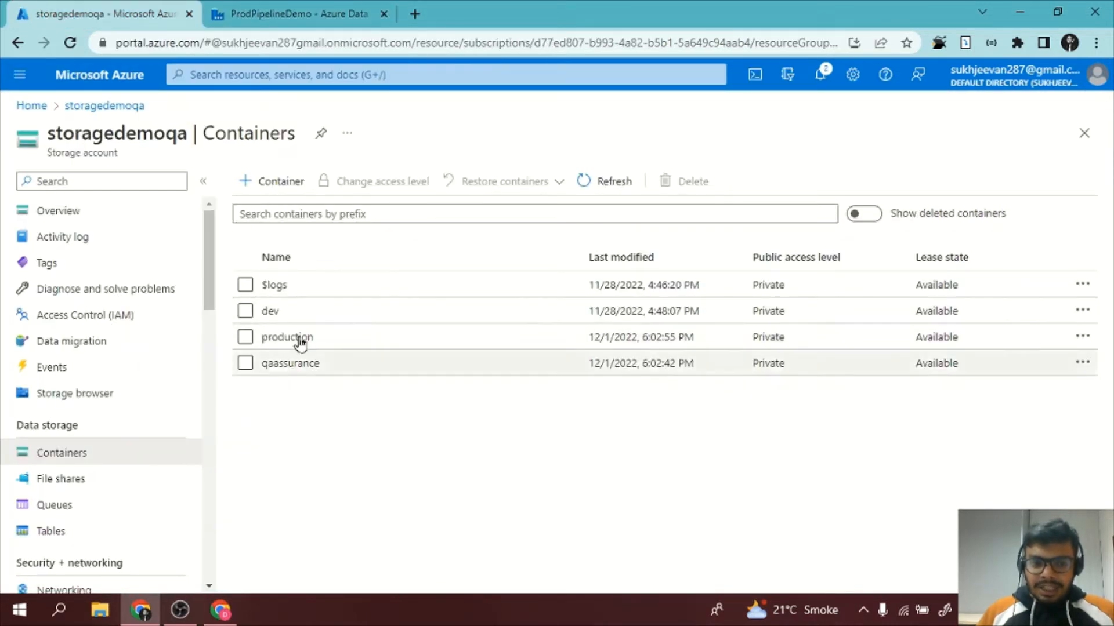
pyautogui.click(329, 7)
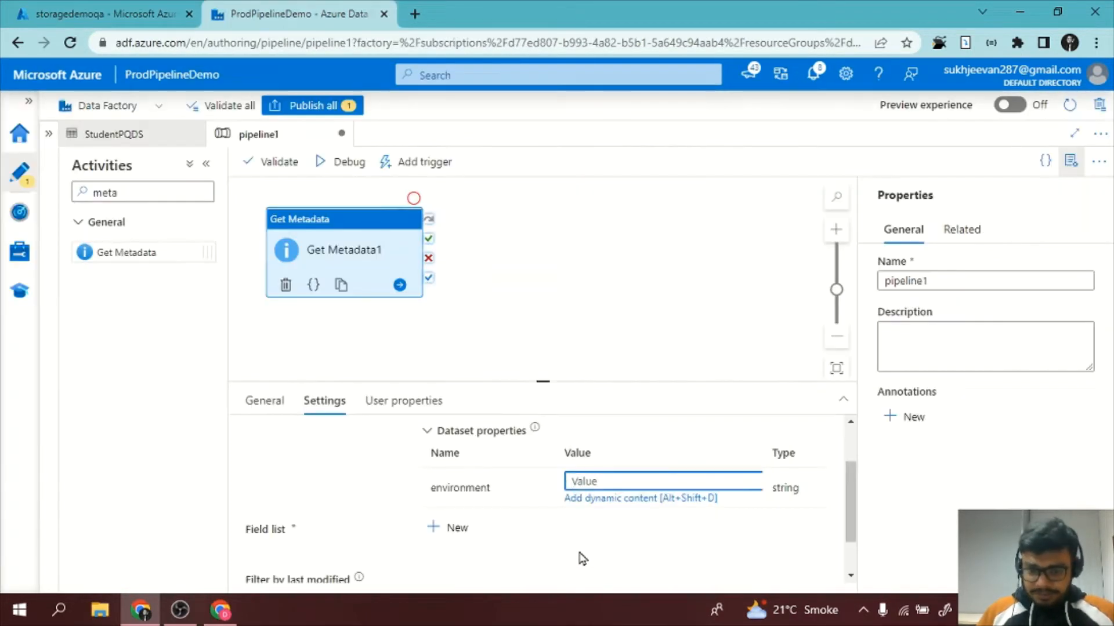
pyautogui.write('producti')
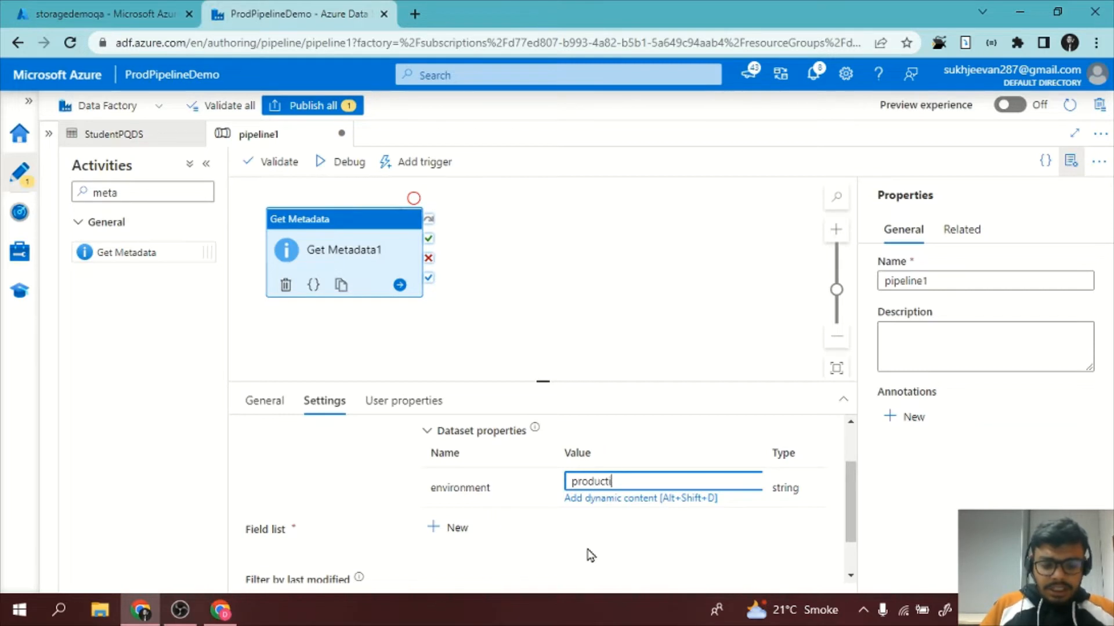
pyautogui.write('on')
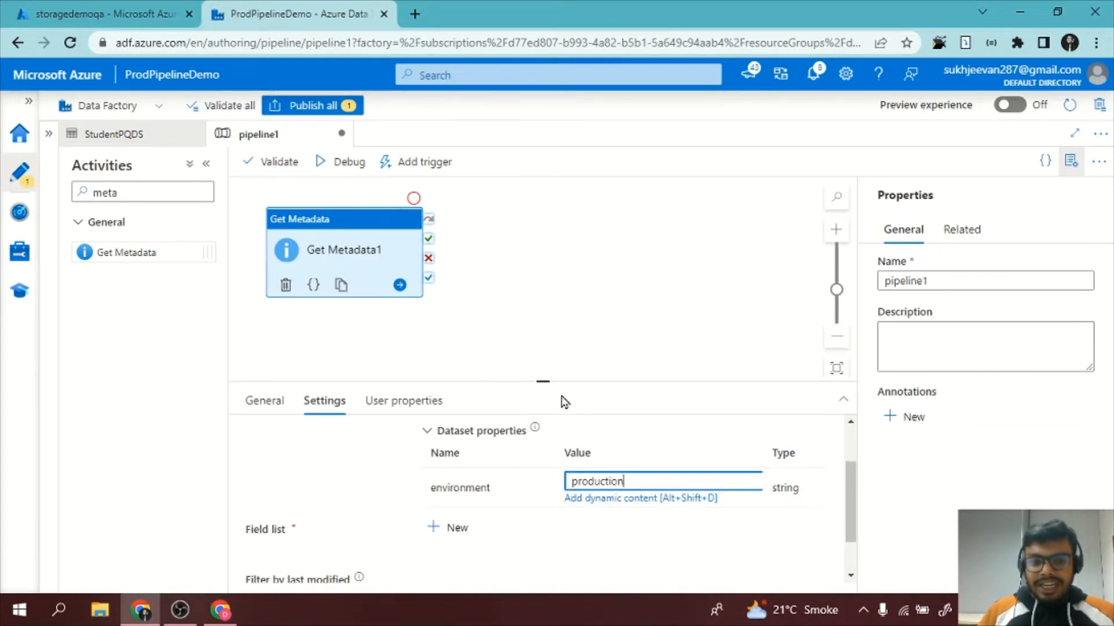
pyautogui.click(502, 337)
pyautogui.click(369, 270)
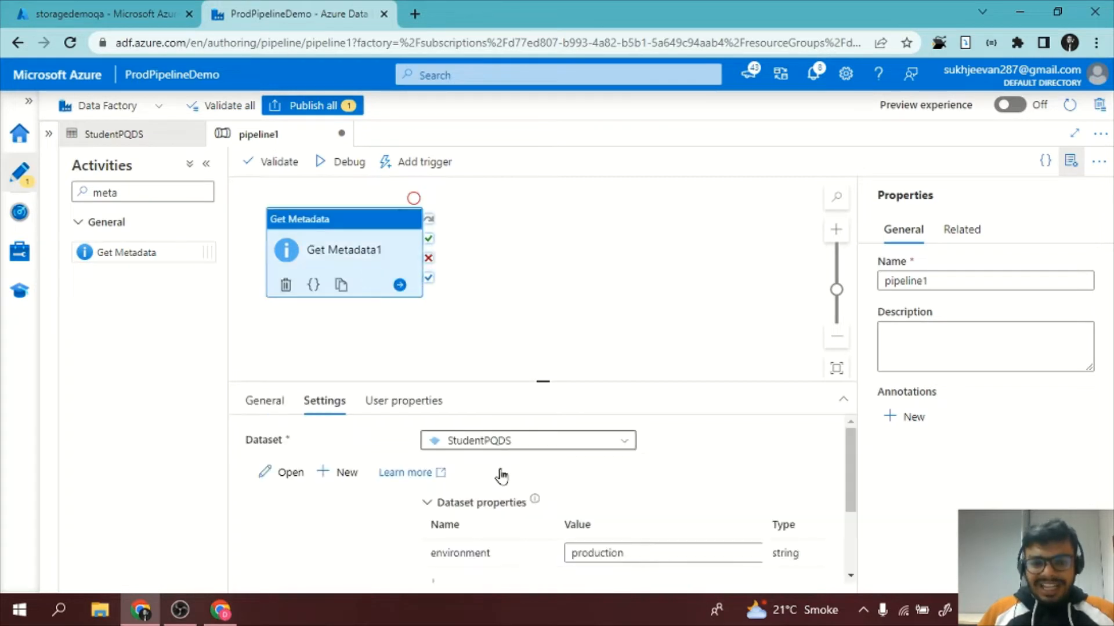
# Add an Item name argument to the Get Metadata activity's field list.
pyautogui.moveTo(536, 498)
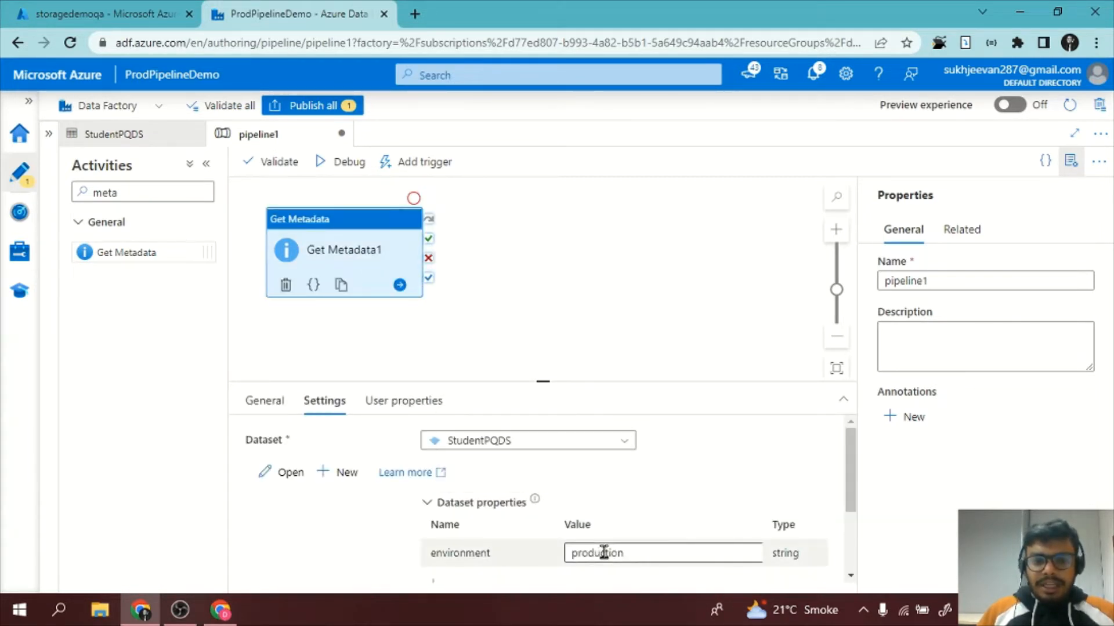
pyautogui.scroll(-2, 603, 552)
pyautogui.click(458, 473)
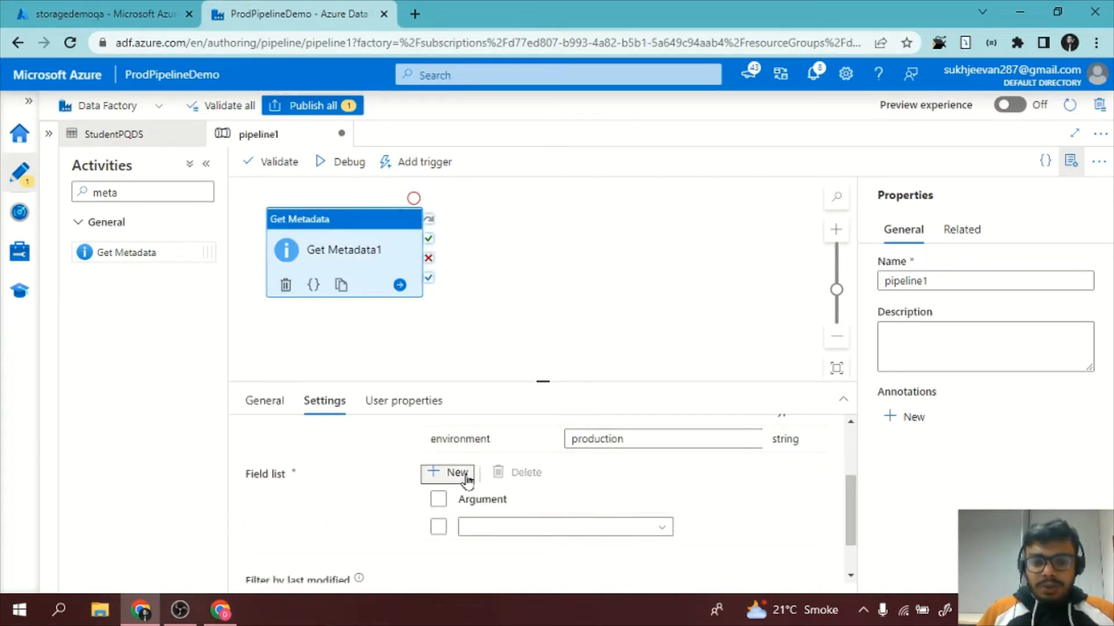
pyautogui.scroll(-1, 575, 544)
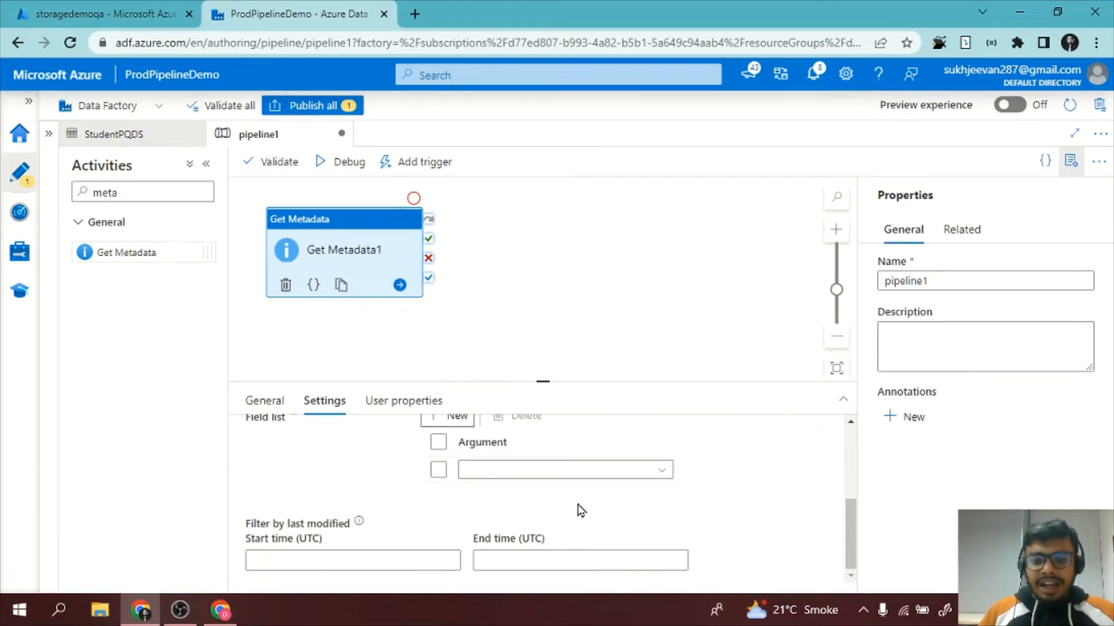
pyautogui.click(579, 478)
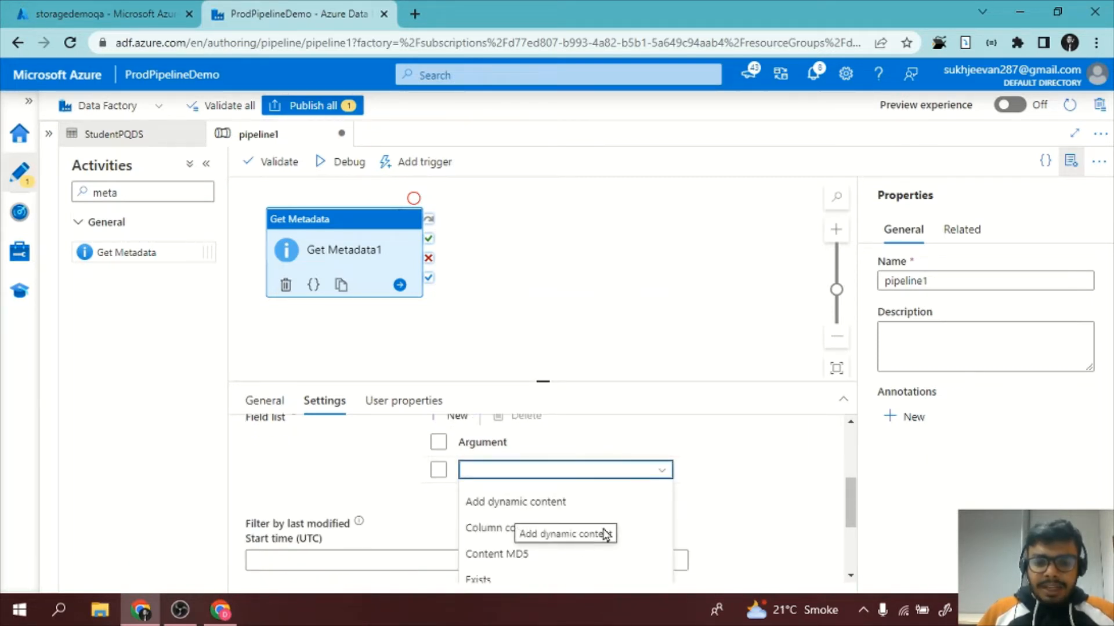
pyautogui.scroll(-2, 753, 485)
pyautogui.scroll(-1, 753, 485)
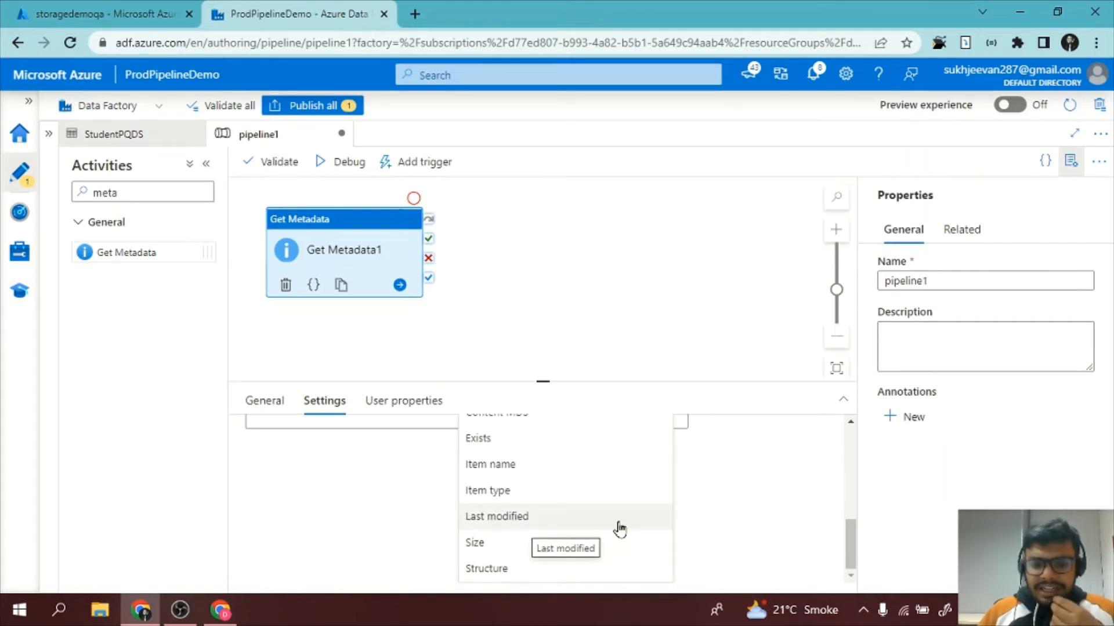
pyautogui.scroll(3, 617, 527)
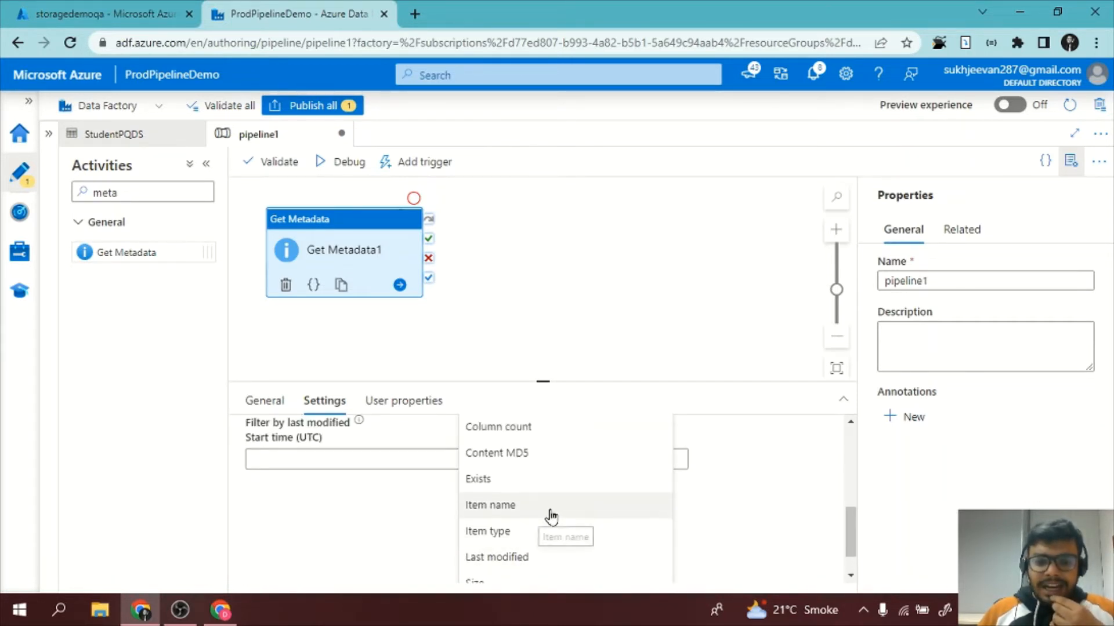
pyautogui.click(551, 515)
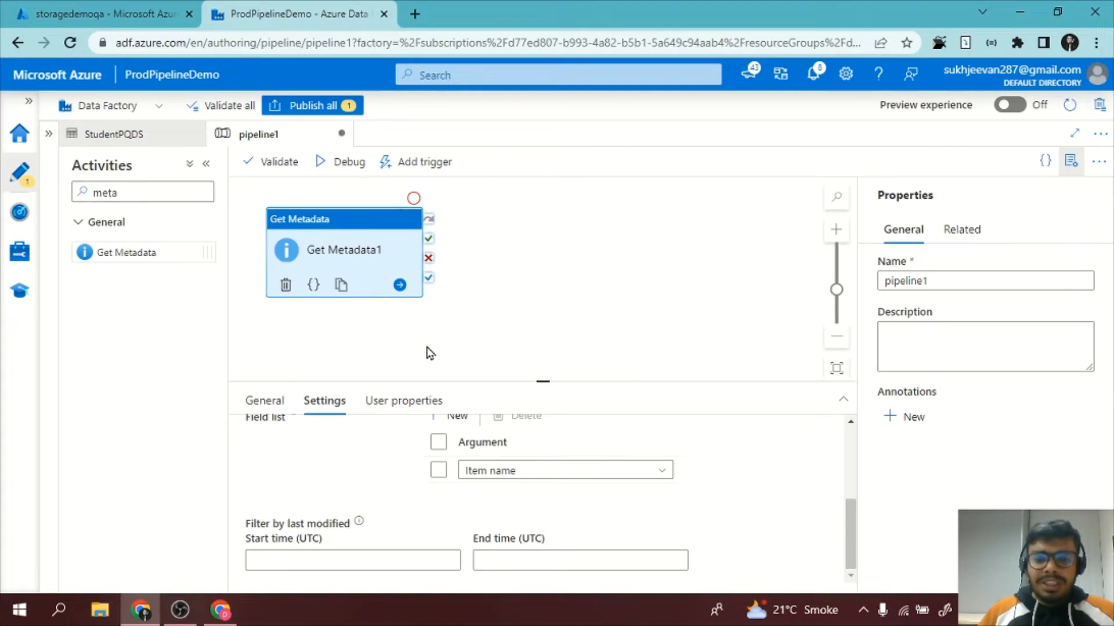
# Add a pipeline variable named var of type String with the default value abc.
pyautogui.click(458, 315)
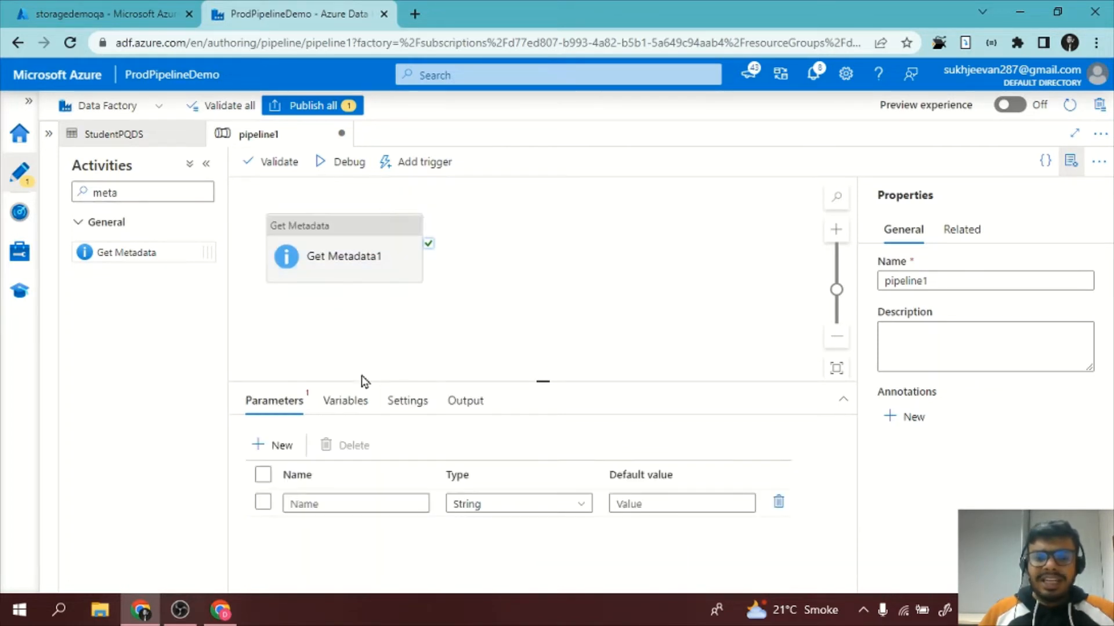
pyautogui.click(348, 403)
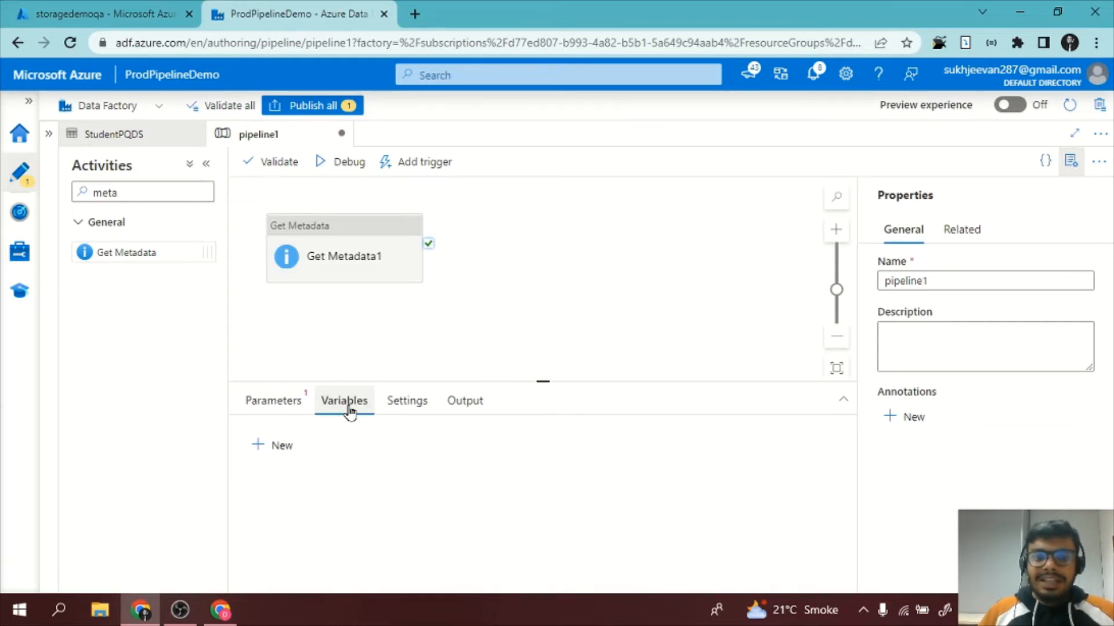
pyautogui.click(265, 446)
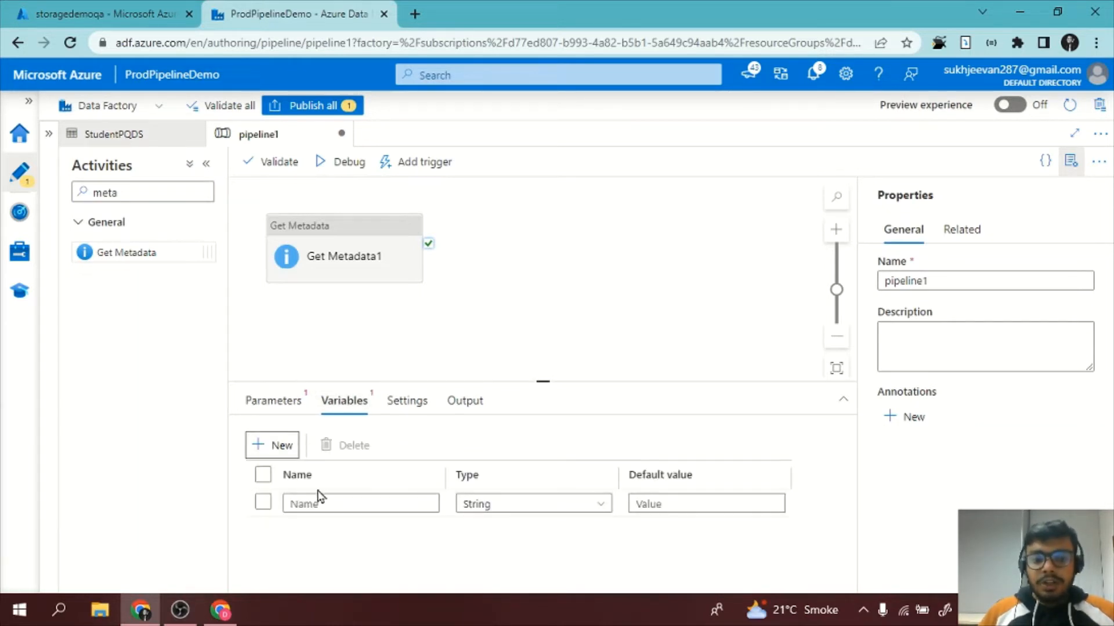
pyautogui.click(328, 502)
pyautogui.write('va')
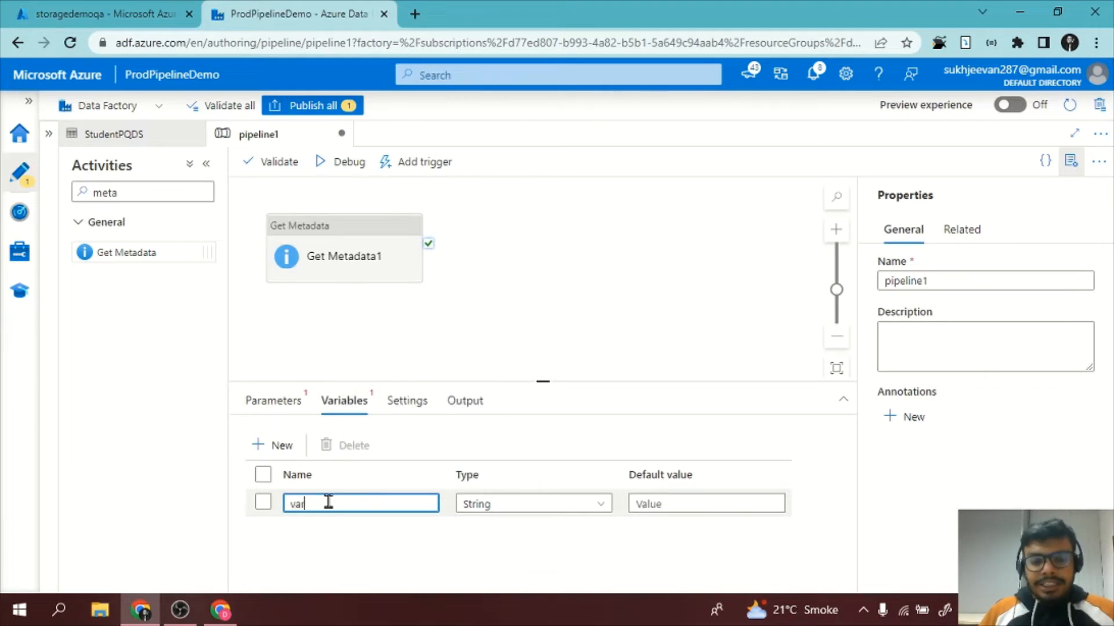
pyautogui.write('r')
pyautogui.click(592, 504)
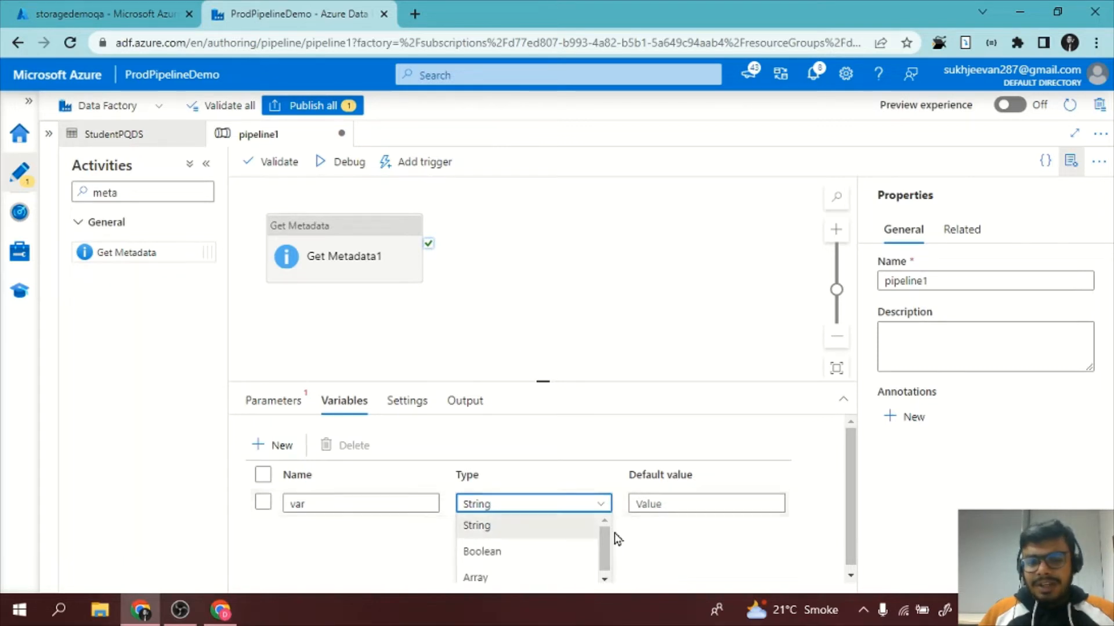
pyautogui.scroll(-1, 545, 542)
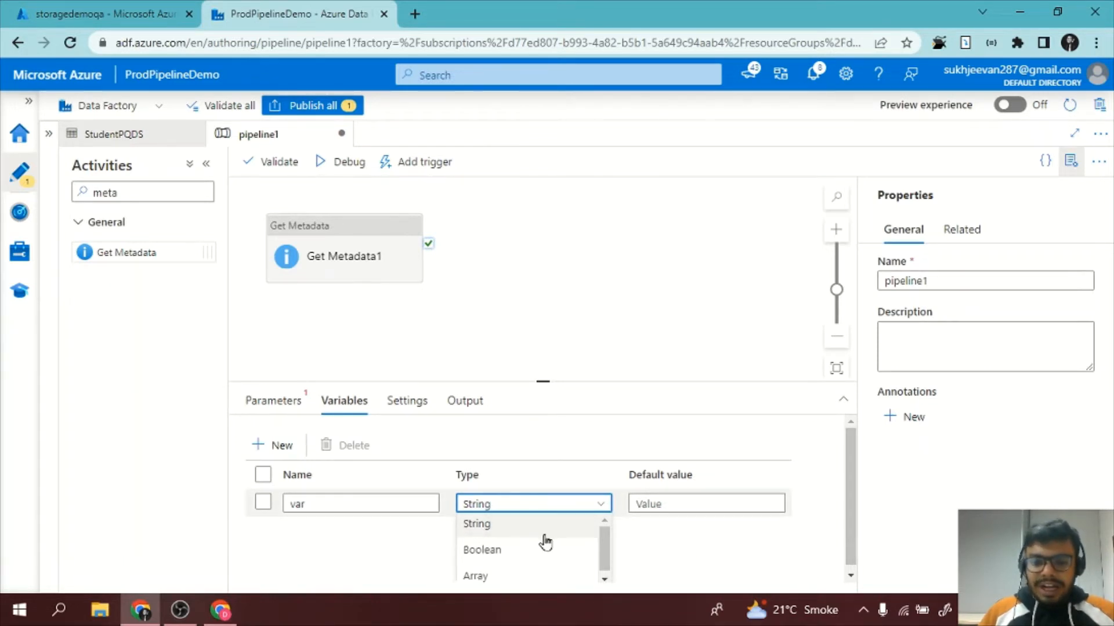
pyautogui.click(542, 523)
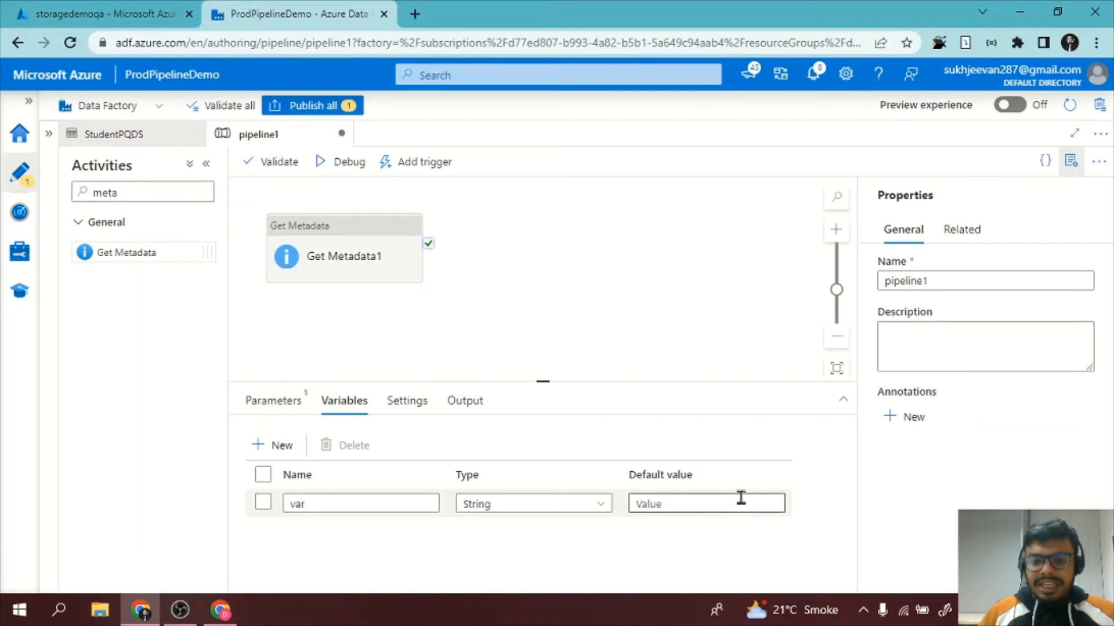
pyautogui.click(688, 504)
pyautogui.write('abc')
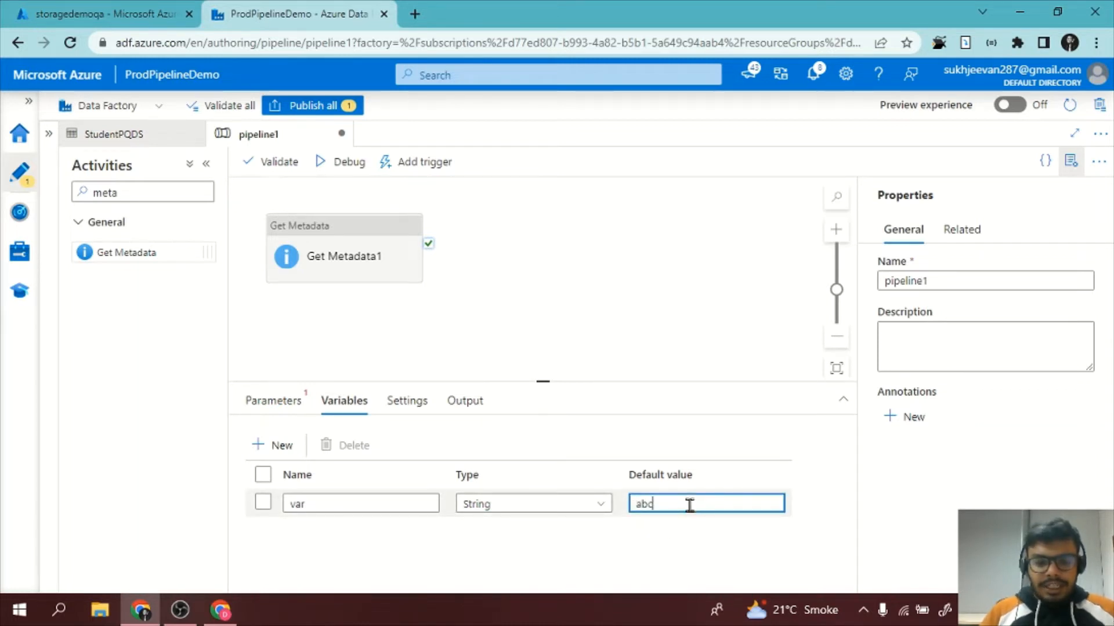
pyautogui.click(576, 337)
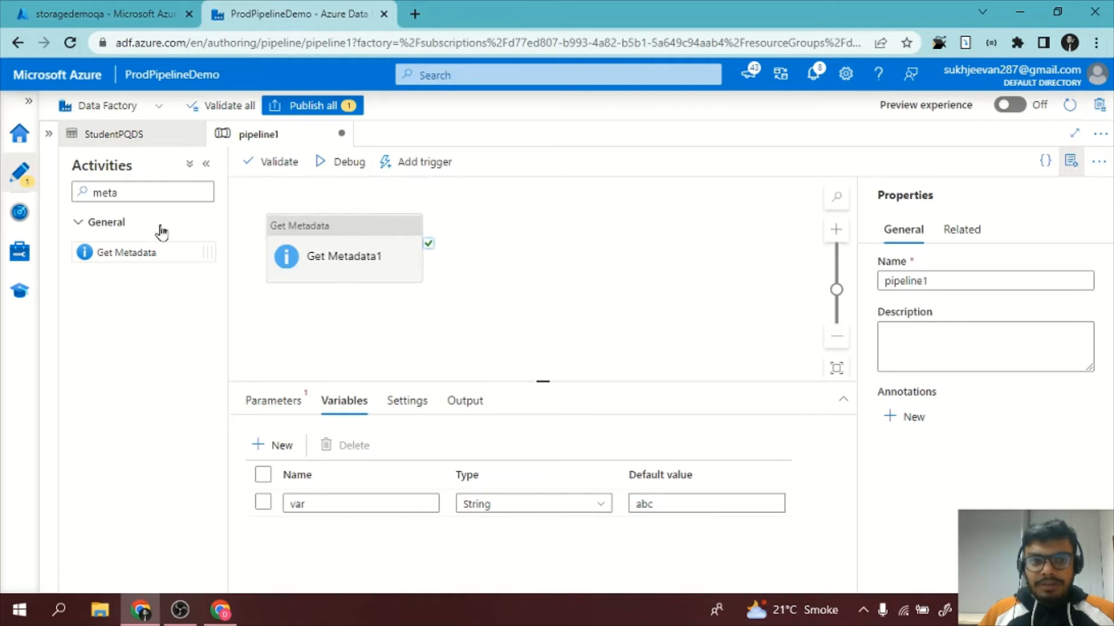
# Add a Set variable activity to the pipeline and connect the Get Metadata1 activity's success output to it.
pyautogui.moveTo(119, 192); pyautogui.dragTo(69, 194)
pyautogui.write('var')
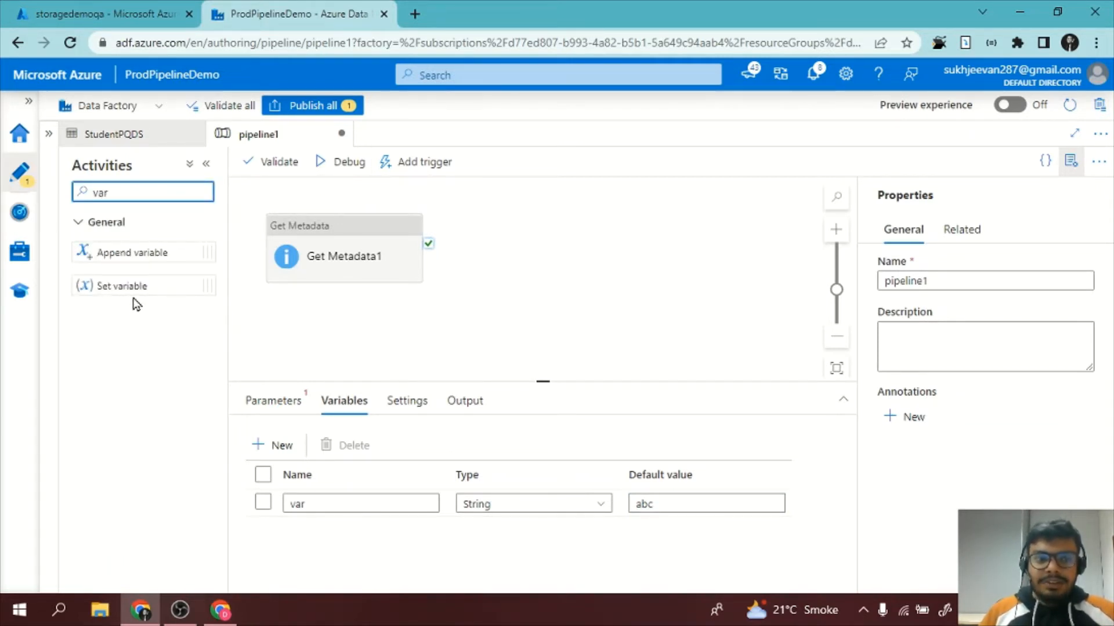
pyautogui.moveTo(141, 285); pyautogui.dragTo(597, 265)
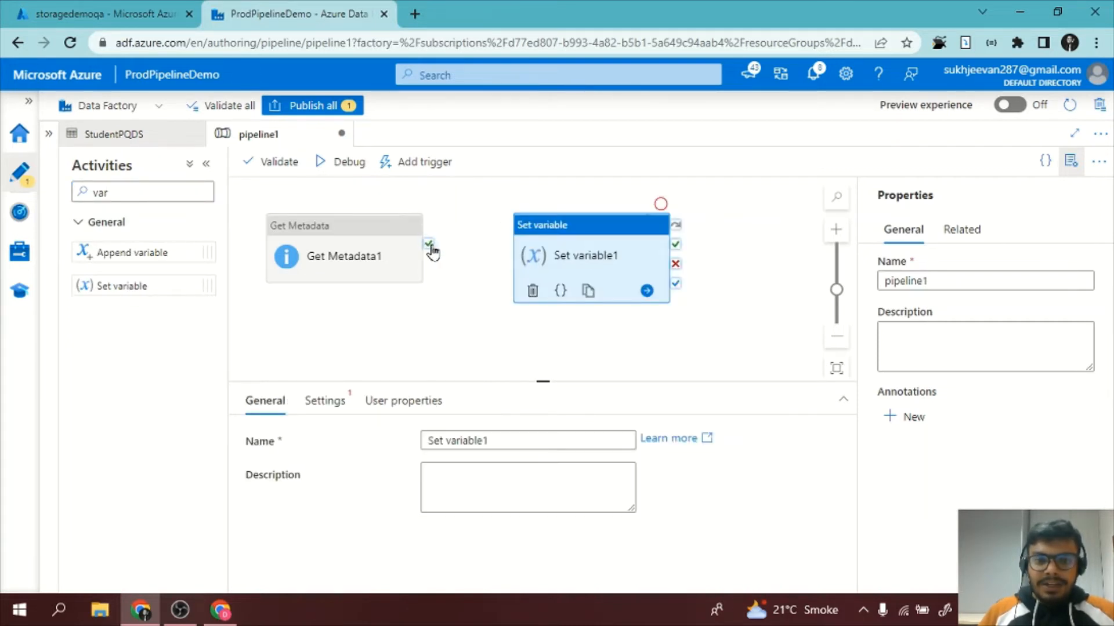
pyautogui.moveTo(430, 244); pyautogui.dragTo(561, 284)
pyautogui.click(560, 283)
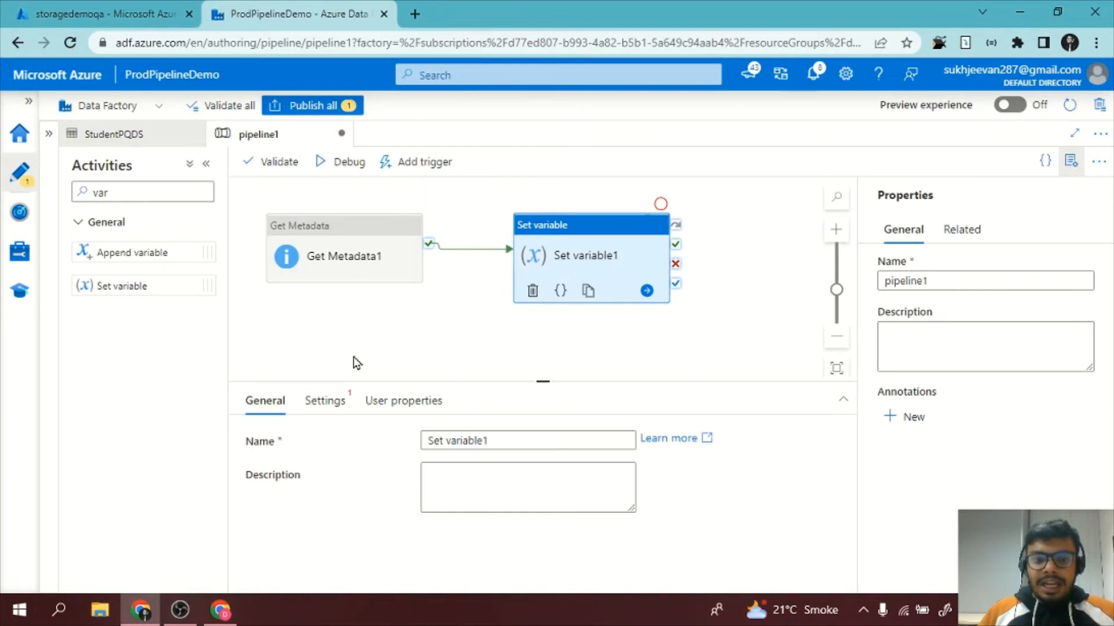
# Rename the Set variable activity as setting var variable.
pyautogui.moveTo(507, 435); pyautogui.dragTo(359, 433)
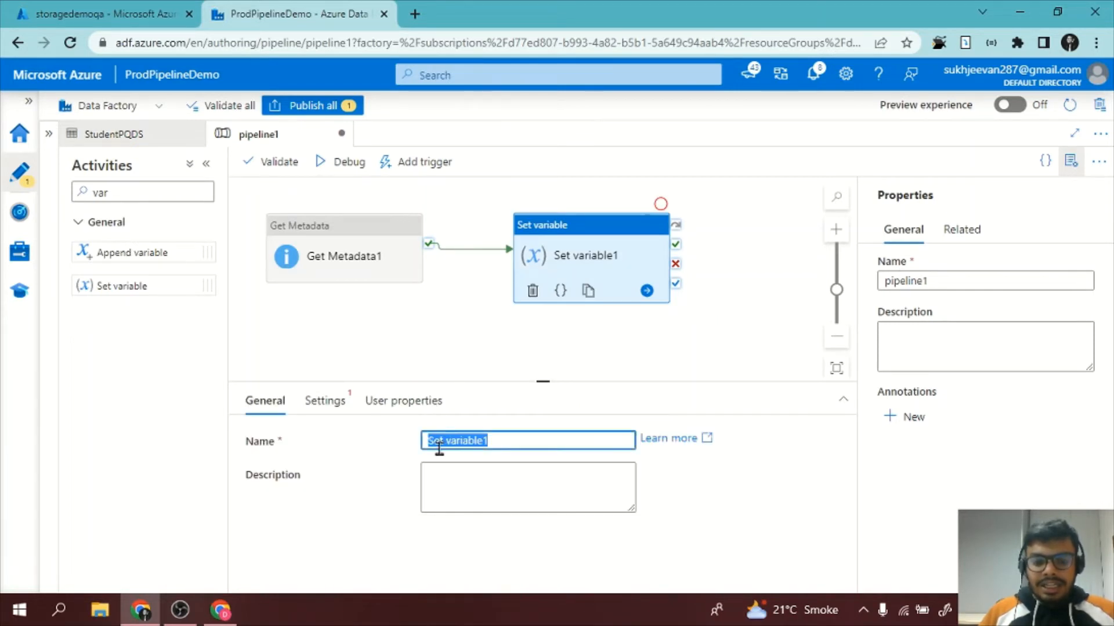
pyautogui.write('setting var ')
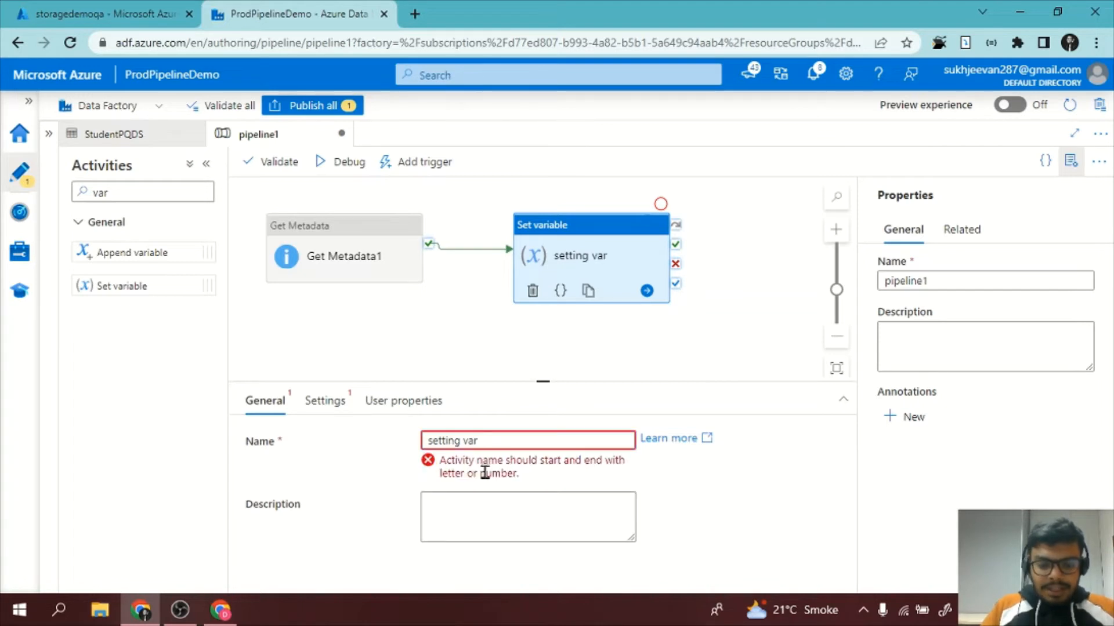
pyautogui.write('variable')
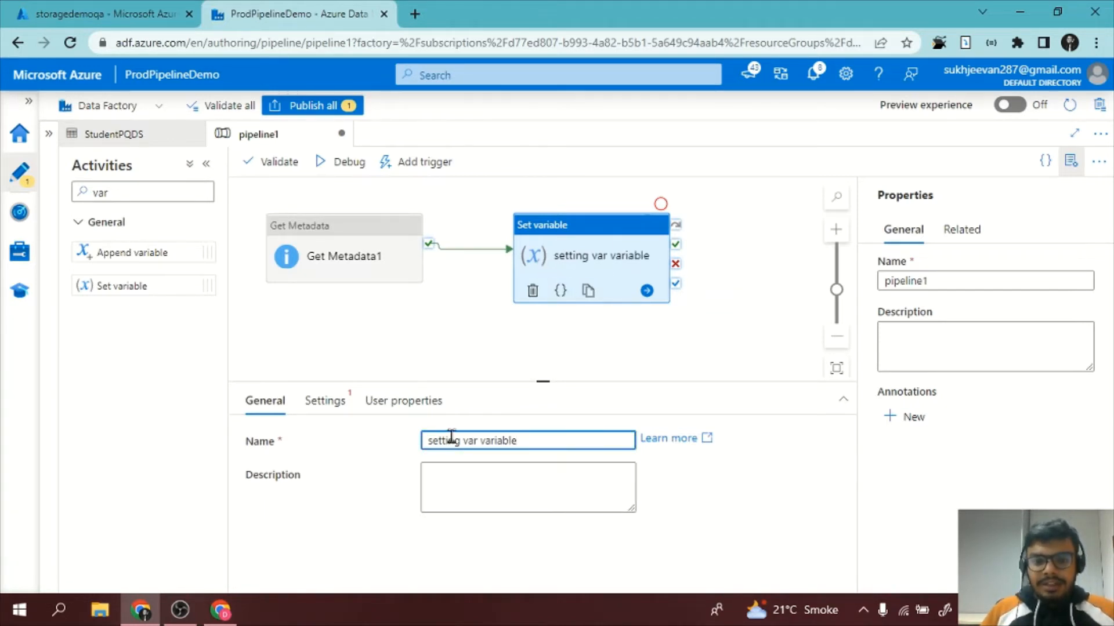
pyautogui.click(326, 402)
pyautogui.click(514, 444)
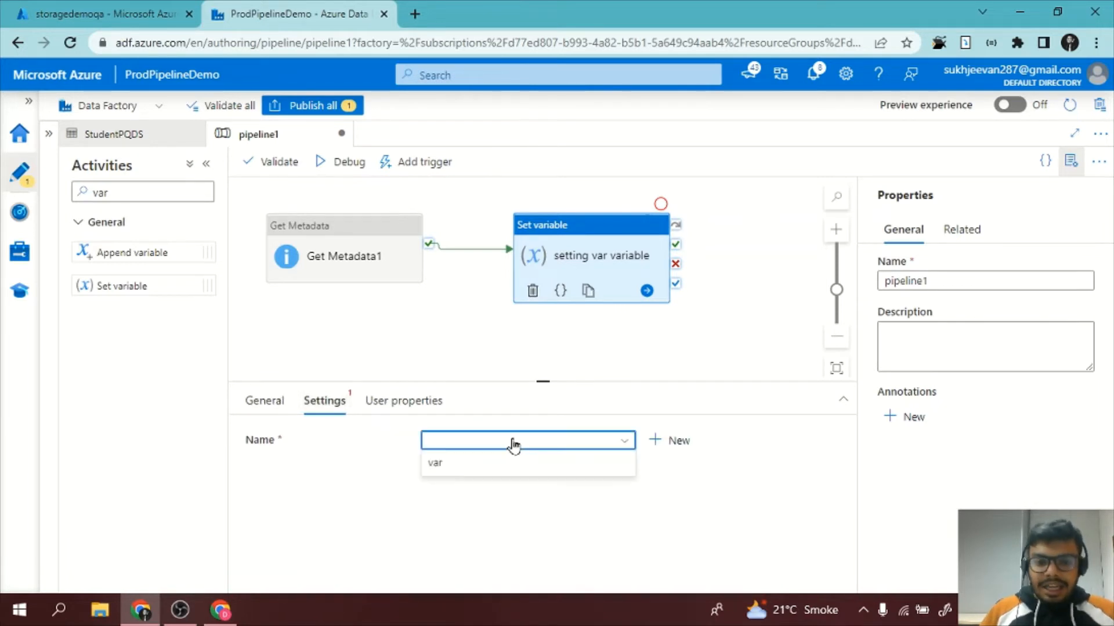
pyautogui.click(493, 471)
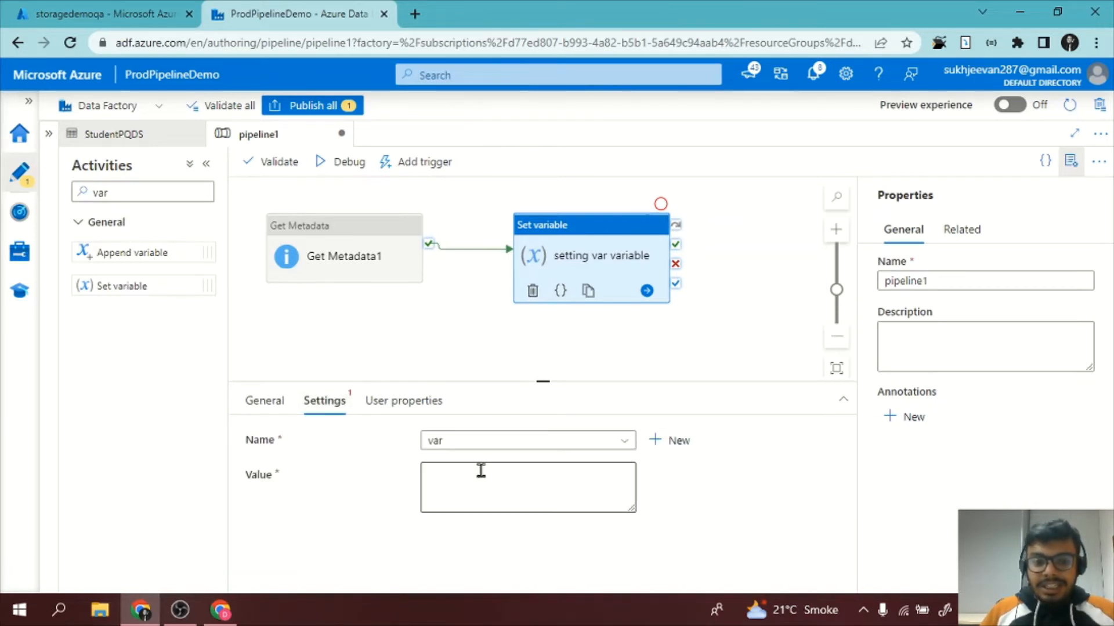
pyautogui.click(475, 502)
pyautogui.click(451, 525)
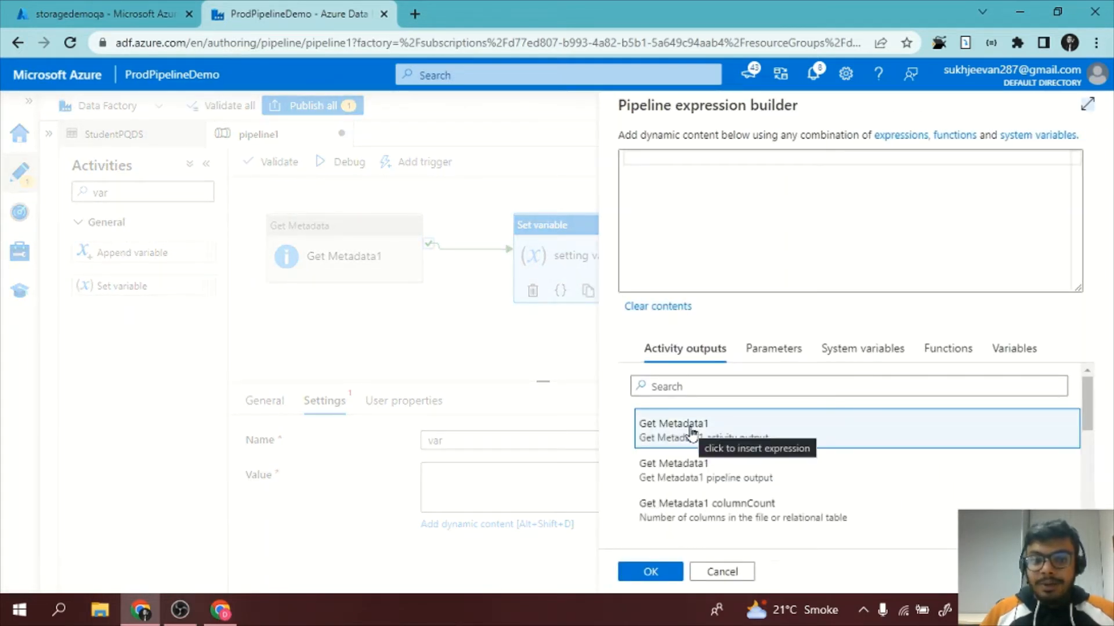
pyautogui.click(691, 434)
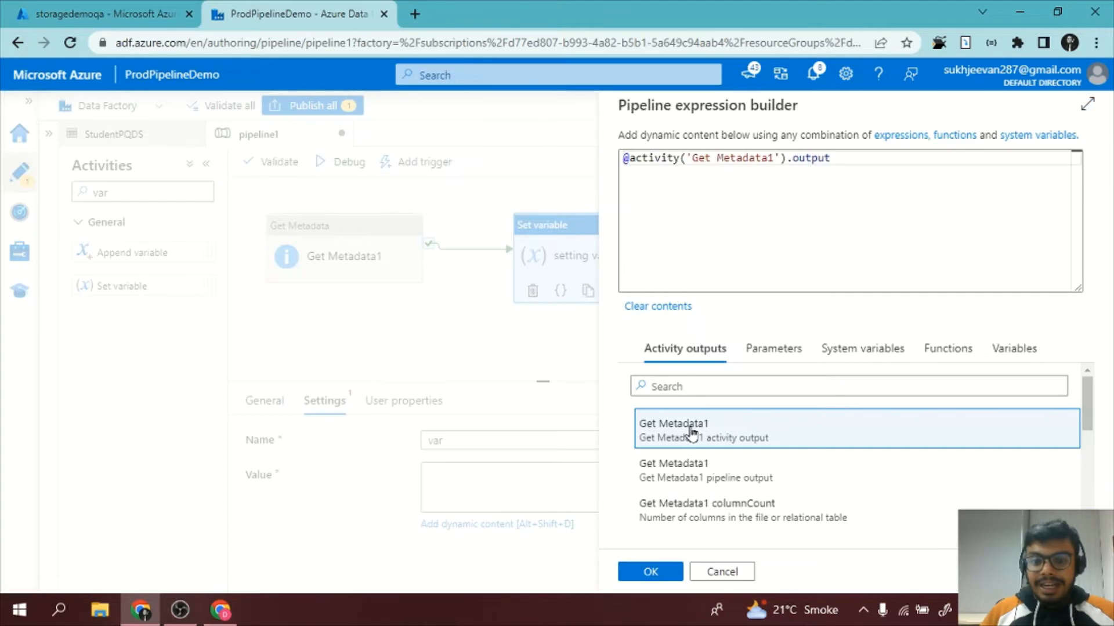
pyautogui.click(651, 571)
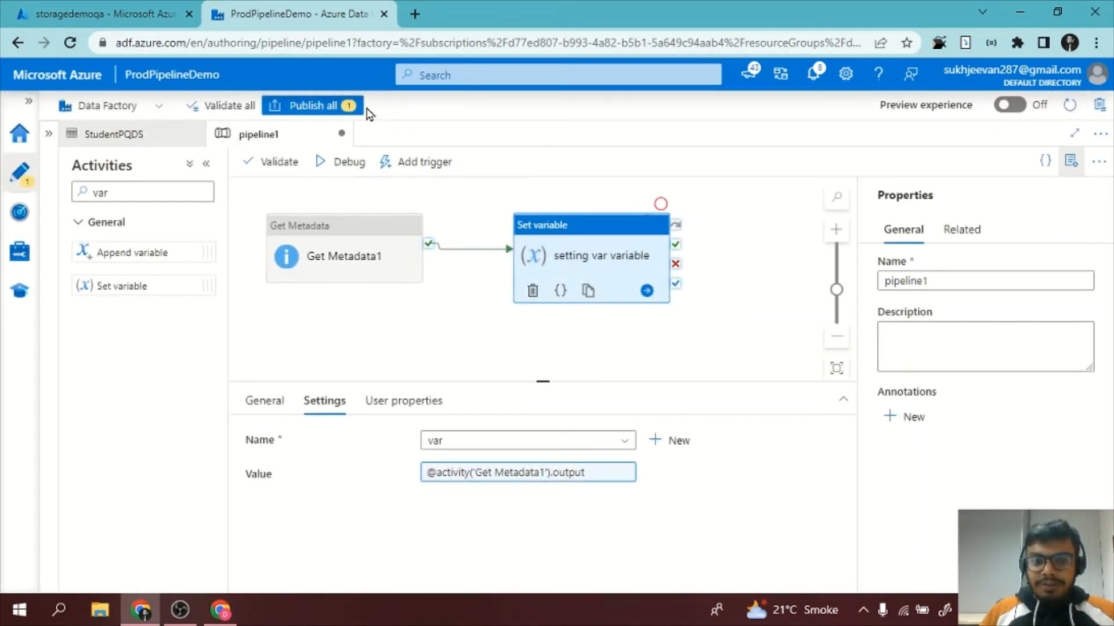
# Try to publish all changes and go to the pipeline parameter behind the validation error.
pyautogui.click(356, 258)
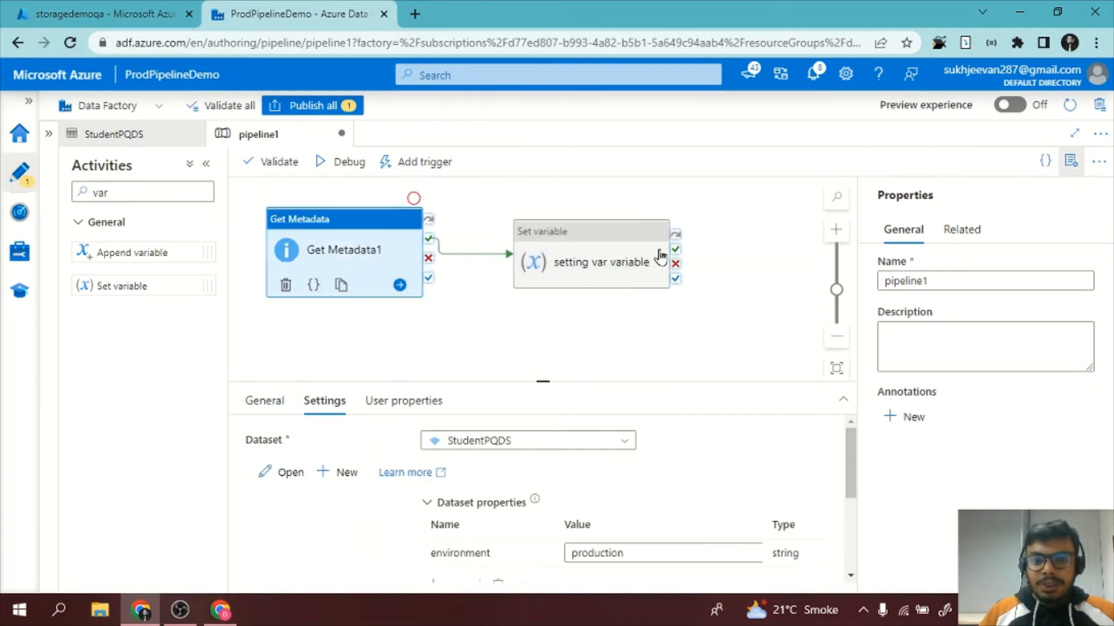
pyautogui.click(604, 273)
pyautogui.click(282, 107)
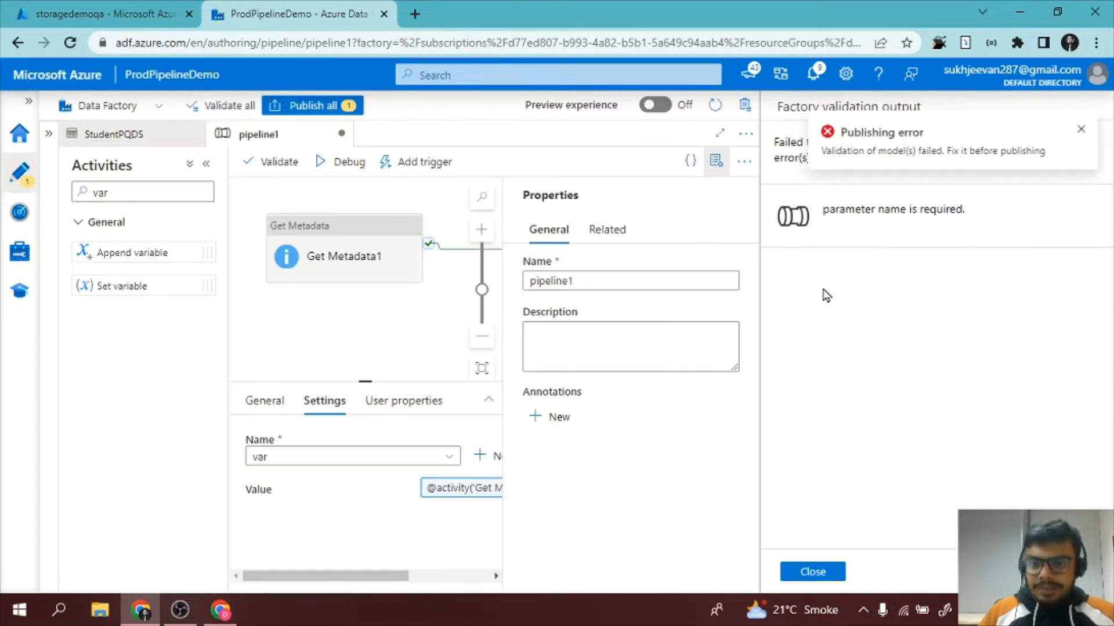
pyautogui.click(875, 238)
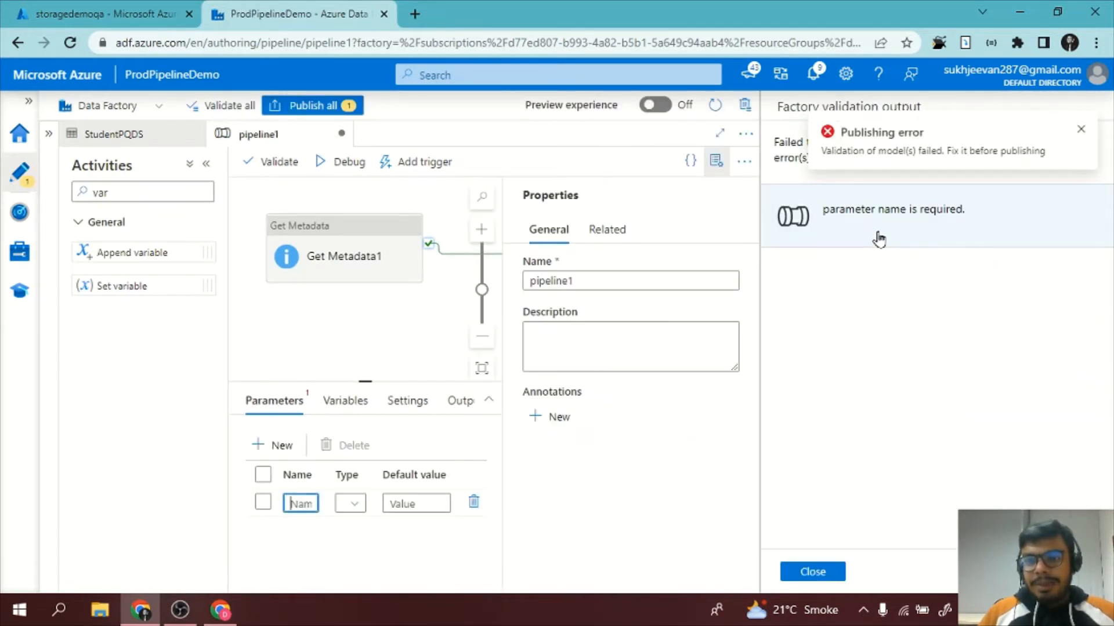
pyautogui.click(793, 571)
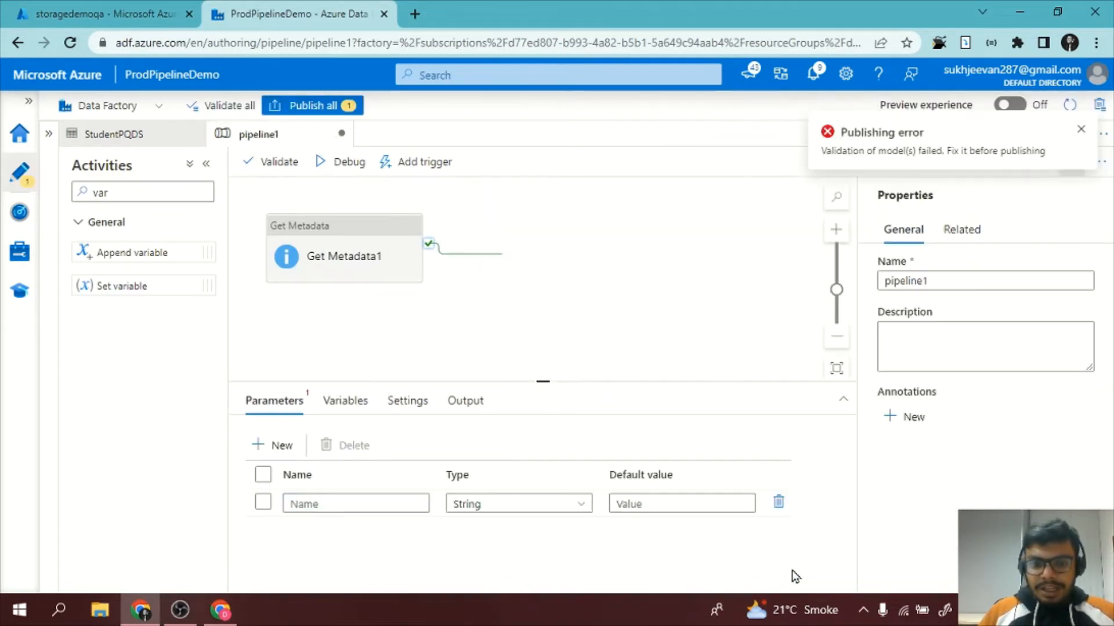
# Delete the unnamed pipeline parameter and publish all changes.
pyautogui.click(326, 511)
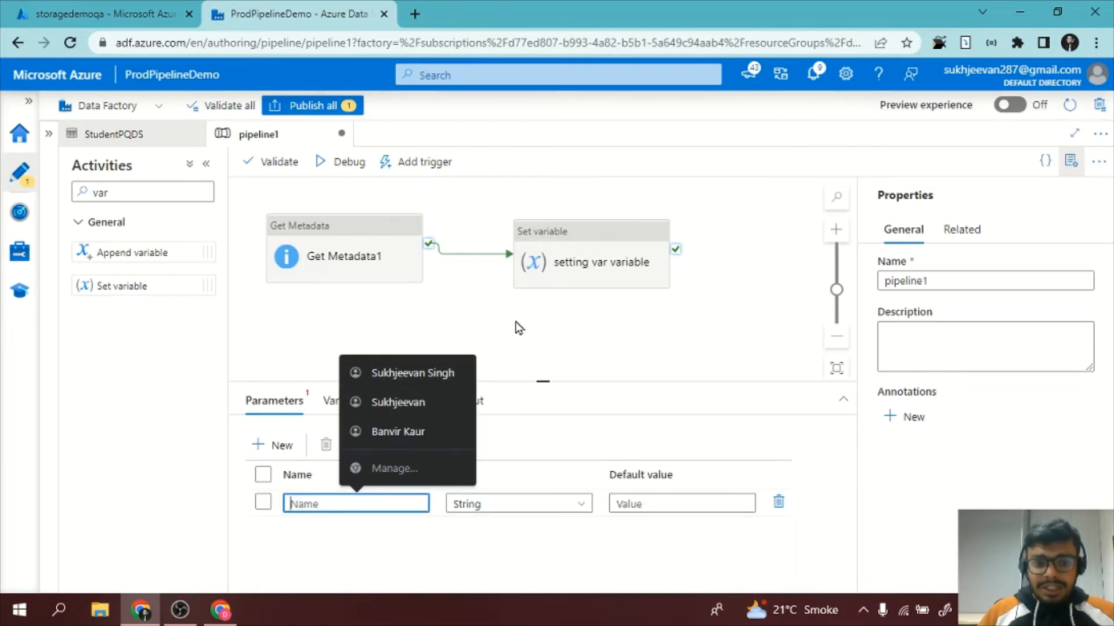
pyautogui.click(778, 503)
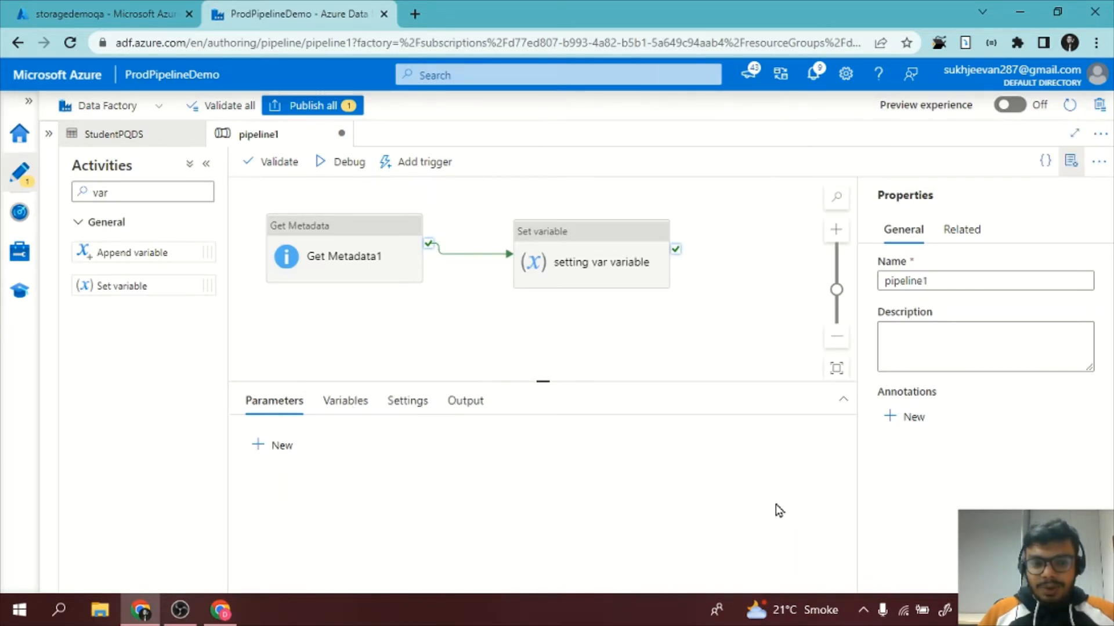
pyautogui.click(319, 108)
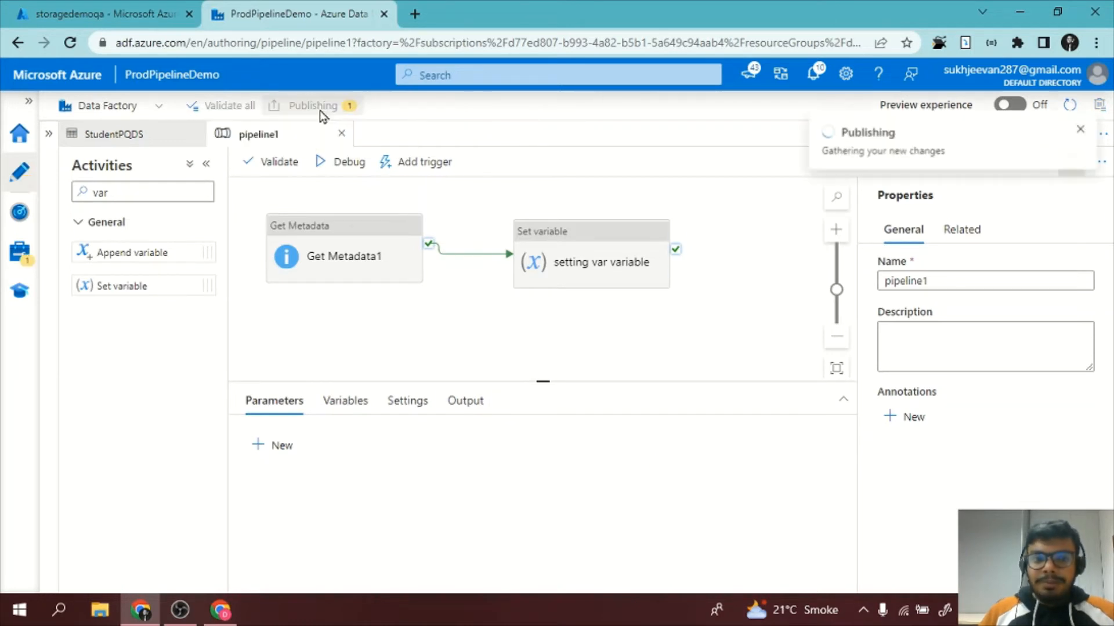
pyautogui.click(666, 571)
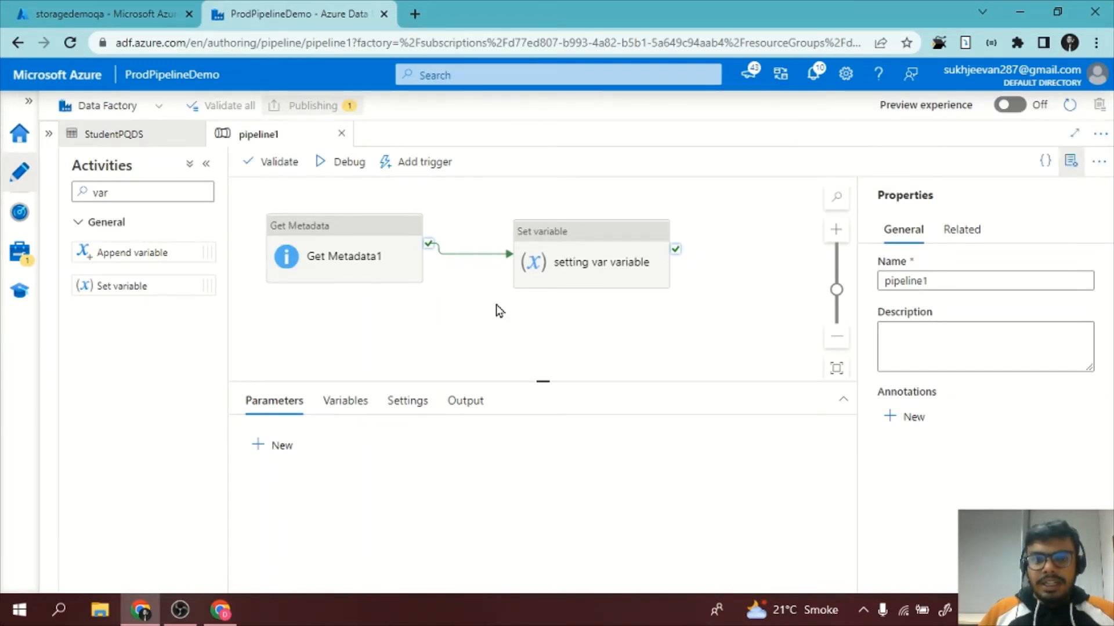
# Run pipeline1 in debug mode, enlarge the output area and refresh the run status until both activities have finished.
pyautogui.click(350, 164)
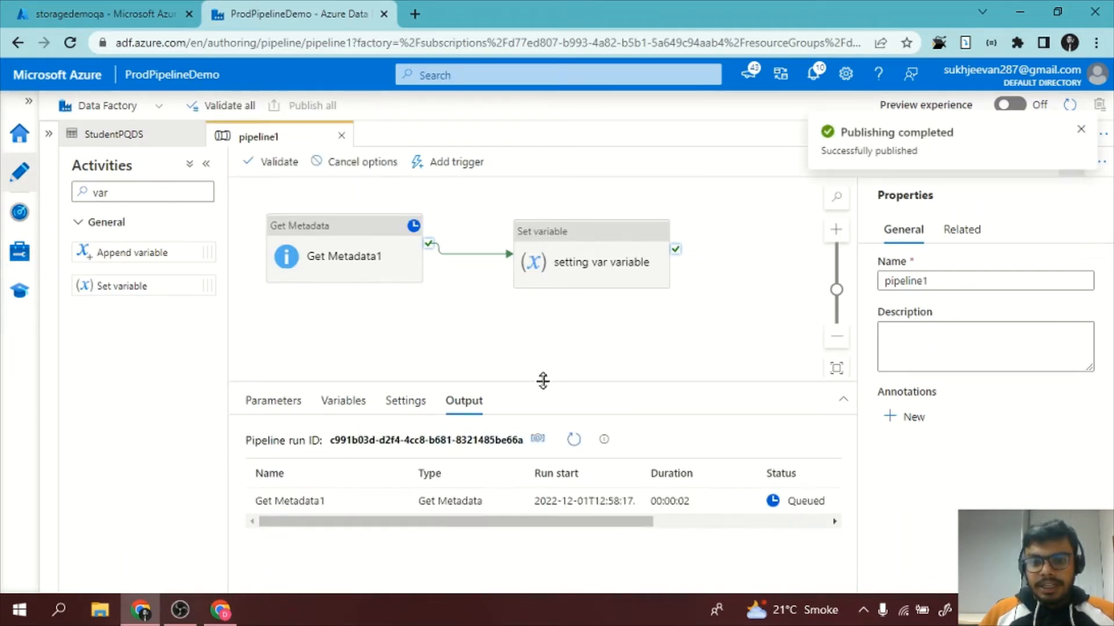
pyautogui.moveTo(542, 380); pyautogui.dragTo(543, 318)
pyautogui.click(574, 377)
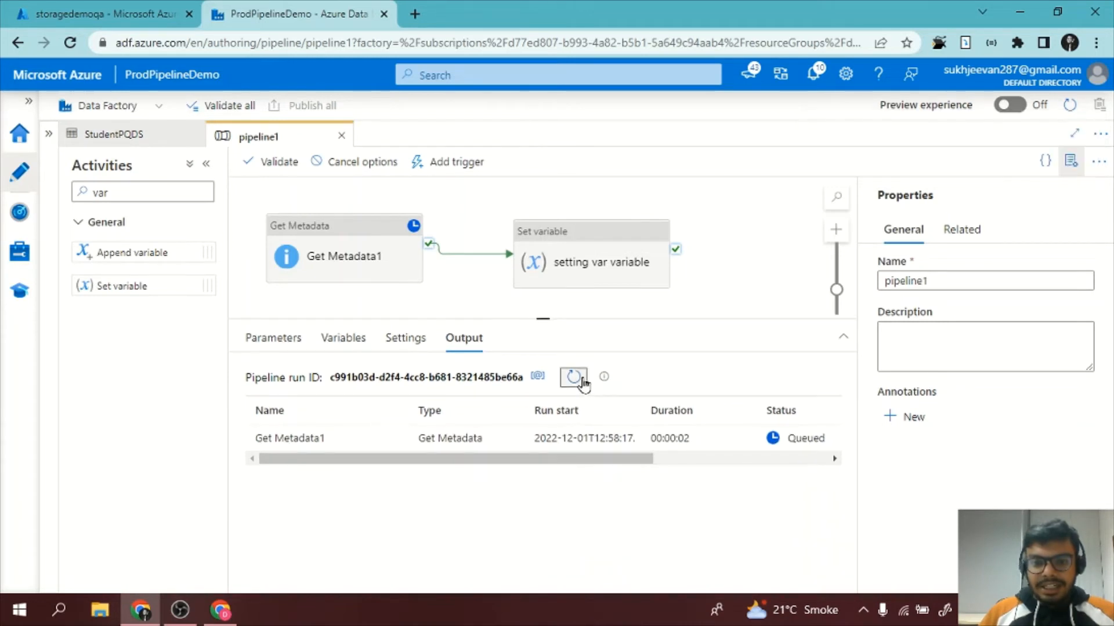
pyautogui.click(574, 377)
pyautogui.click(576, 380)
pyautogui.click(576, 380)
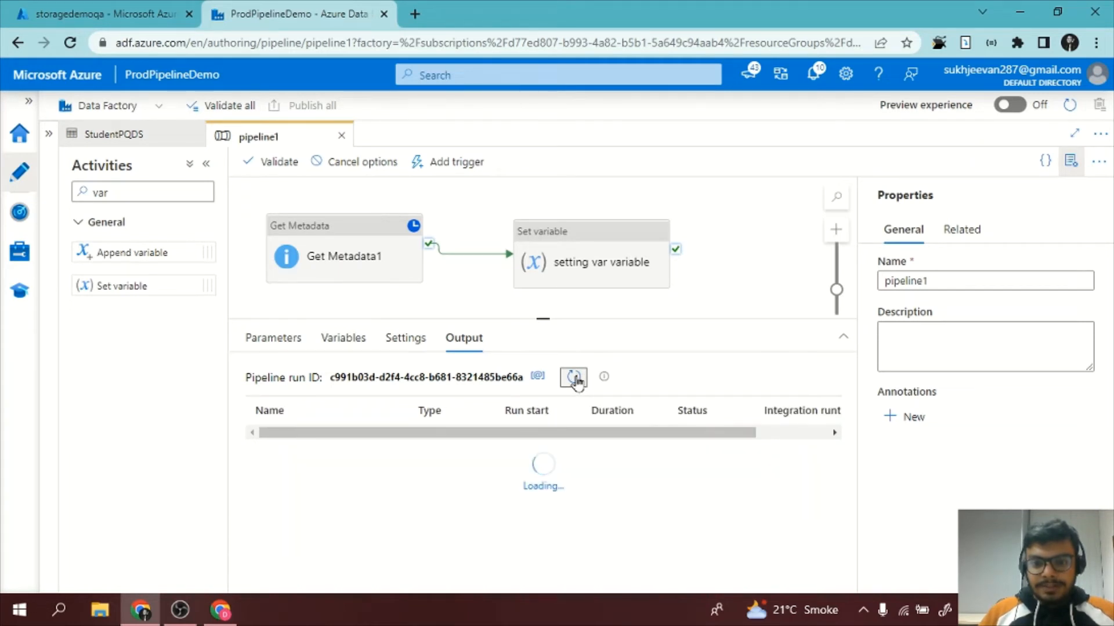
pyautogui.click(576, 380)
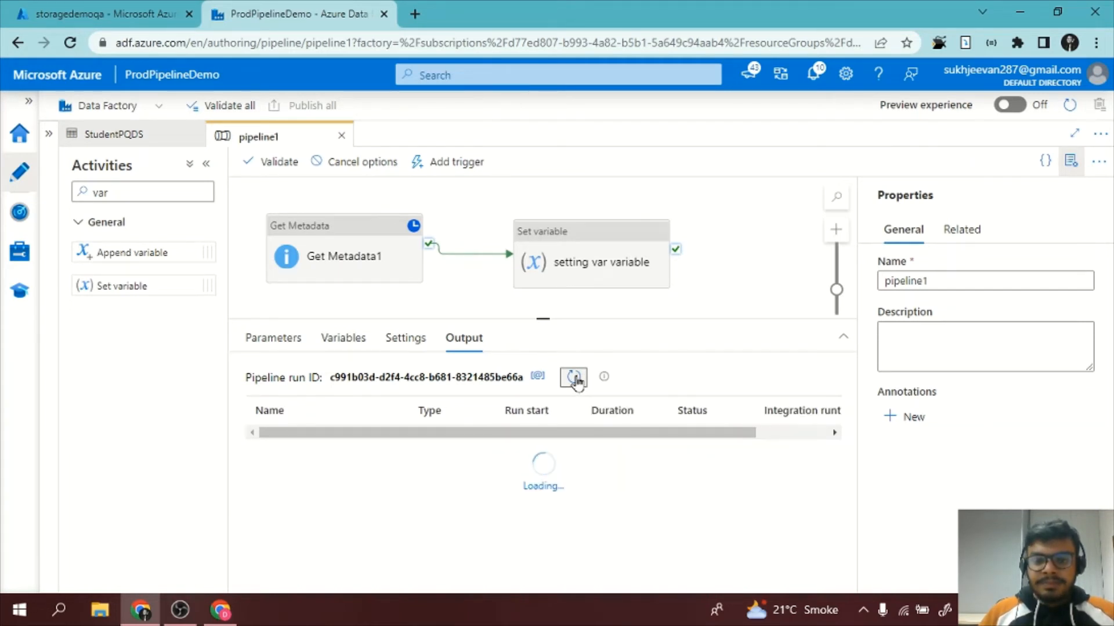
pyautogui.click(576, 380)
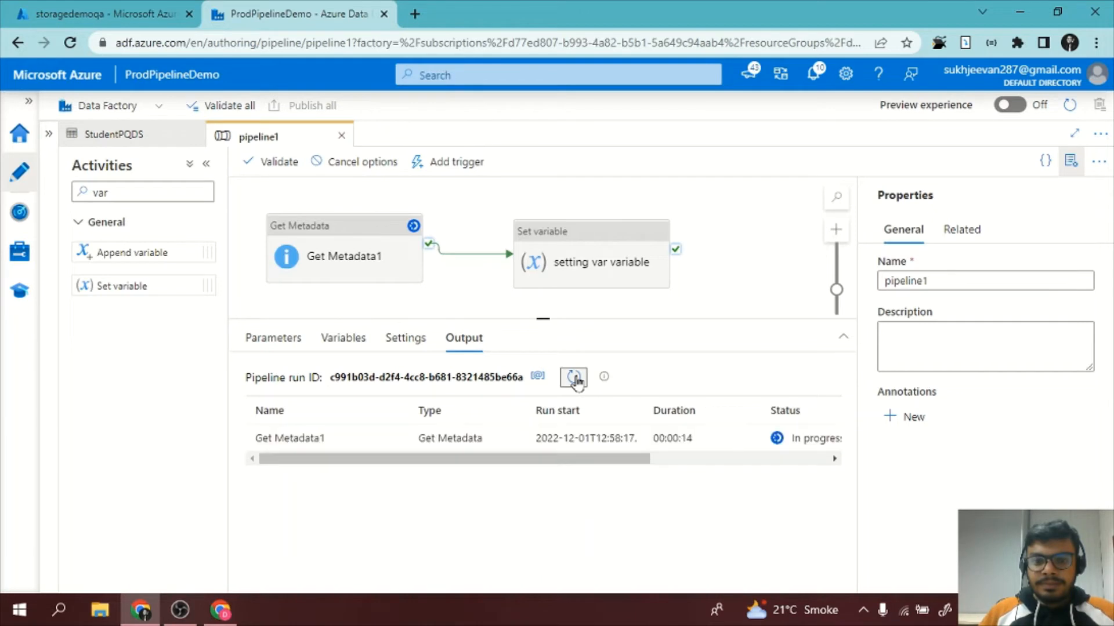
pyautogui.click(576, 380)
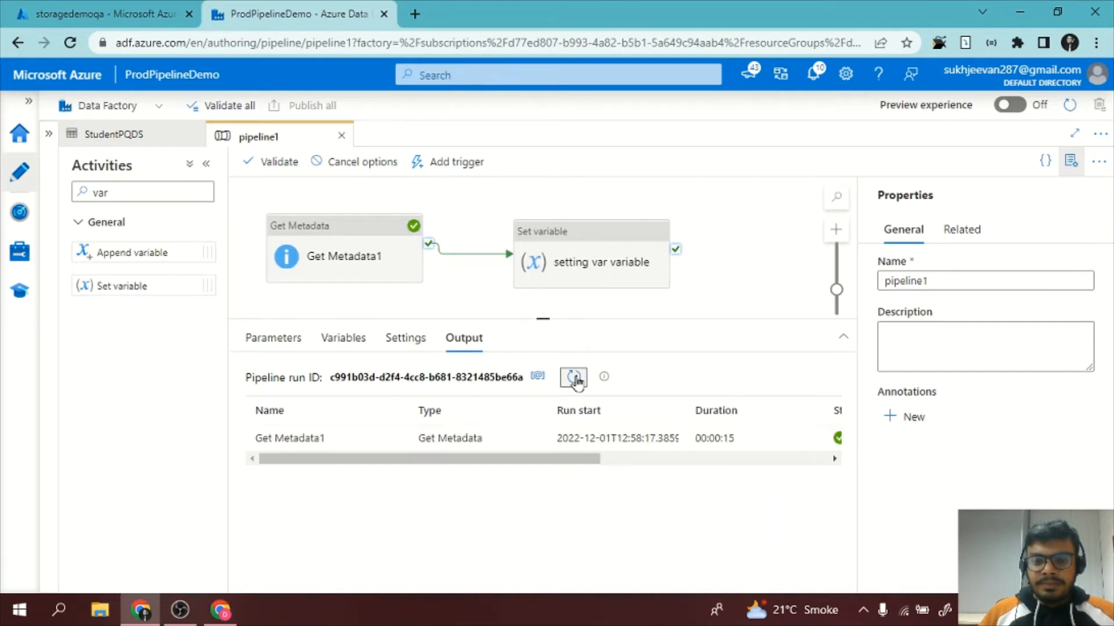
pyautogui.moveTo(532, 459); pyautogui.dragTo(454, 460)
pyautogui.click(573, 384)
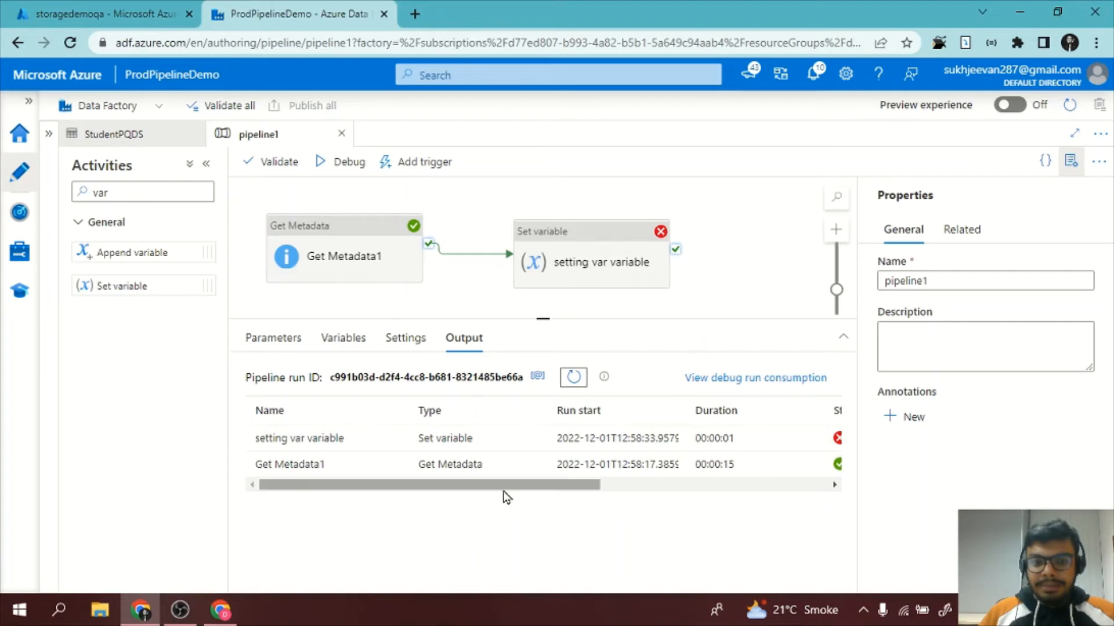
# Examine the input and the error details of the setting var variable activity's run.
pyautogui.moveTo(505, 485); pyautogui.dragTo(481, 468)
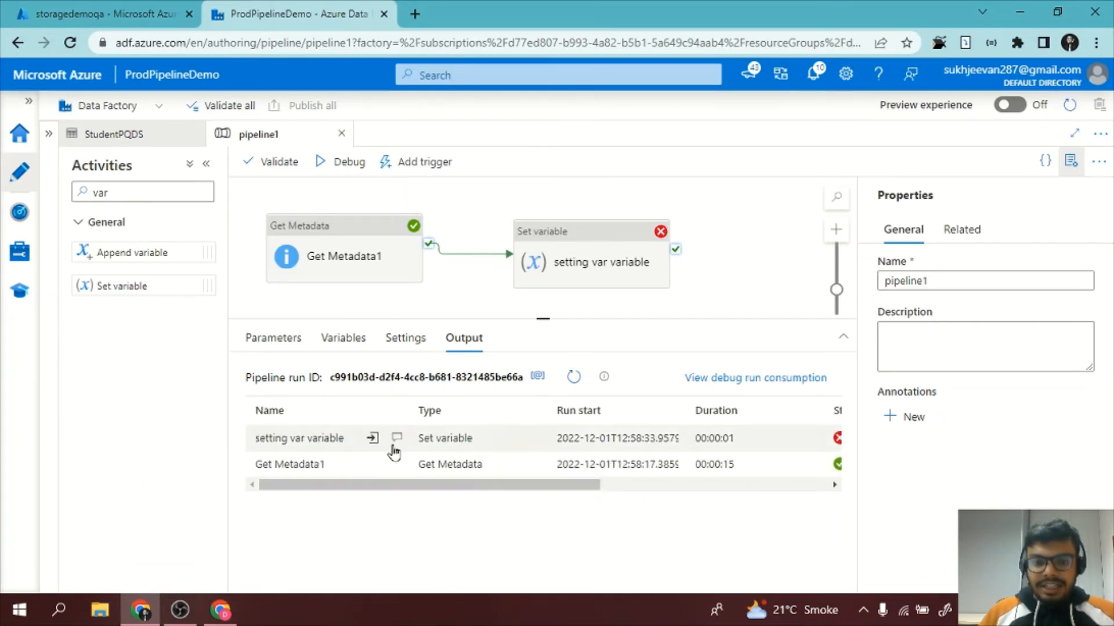
pyautogui.click(373, 438)
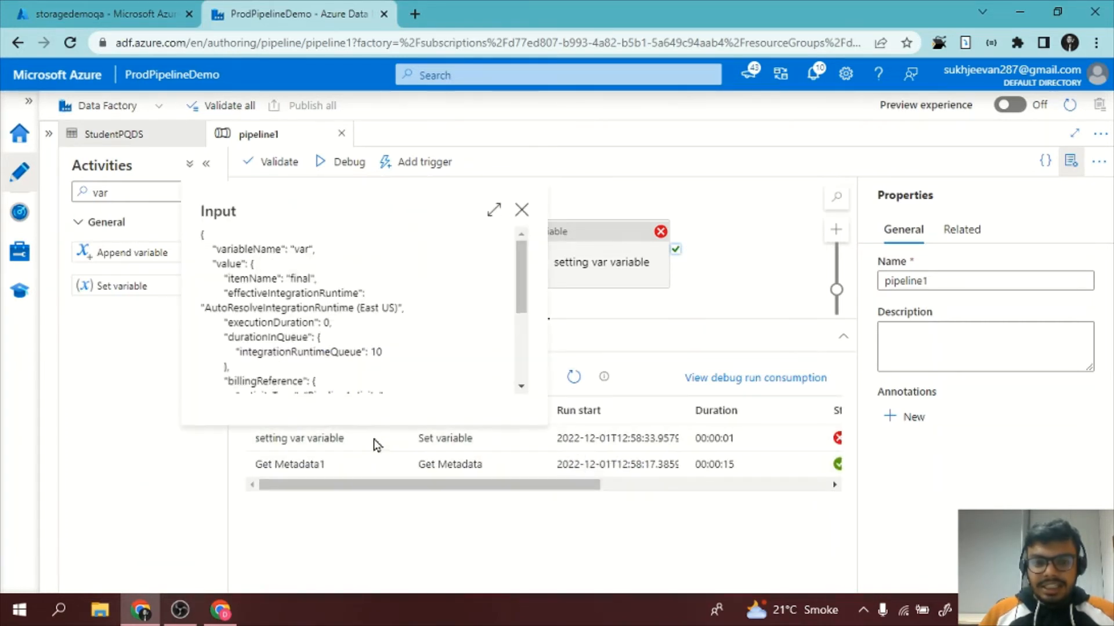
pyautogui.click(443, 440)
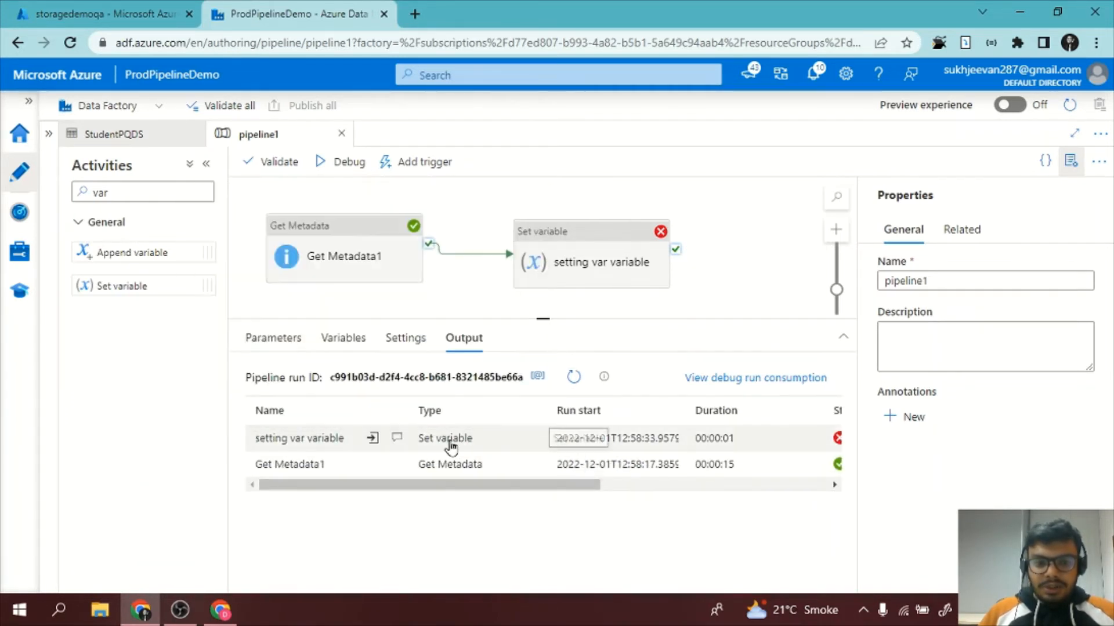
pyautogui.click(399, 439)
pyautogui.moveTo(347, 226); pyautogui.dragTo(516, 254)
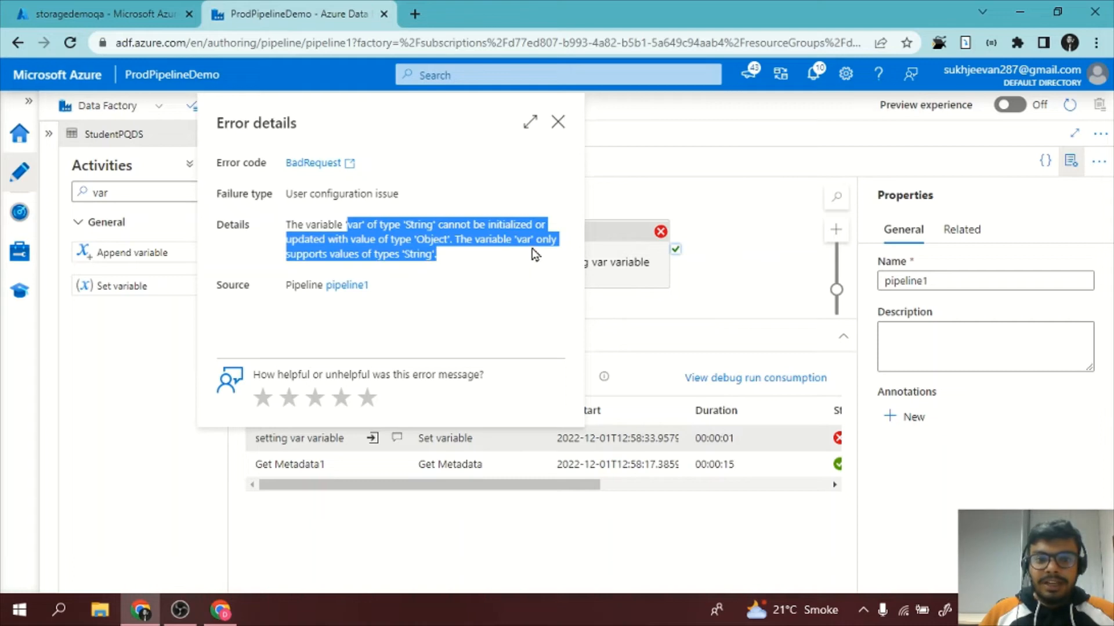
pyautogui.click(703, 287)
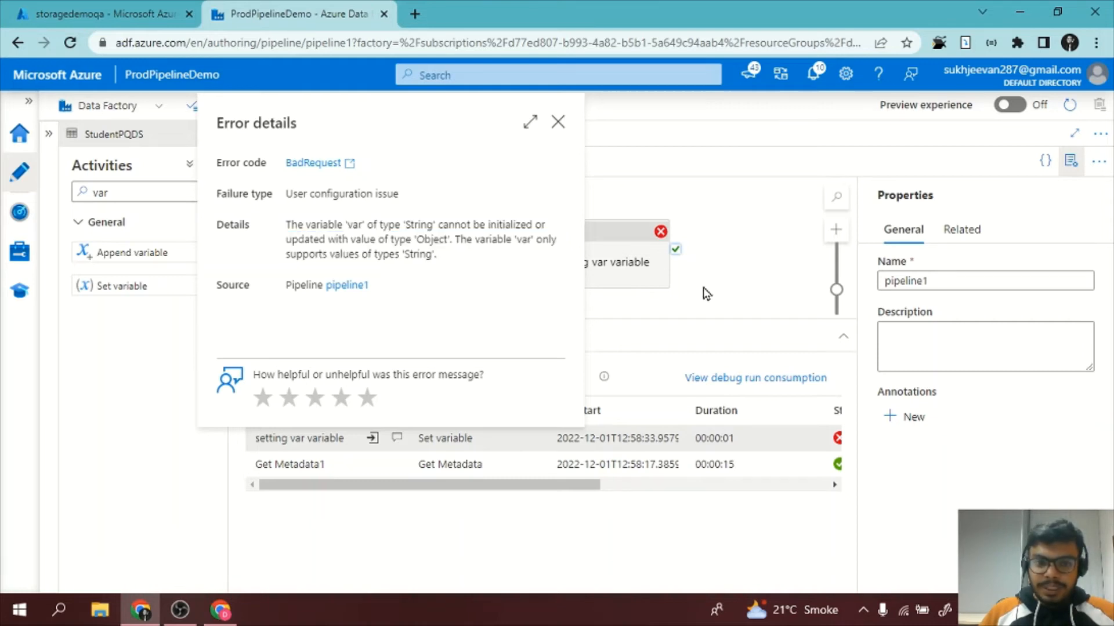
# Open the value expression of the setting var variable activity and examine the Get Metadata1 outputs available to it.
pyautogui.click(611, 248)
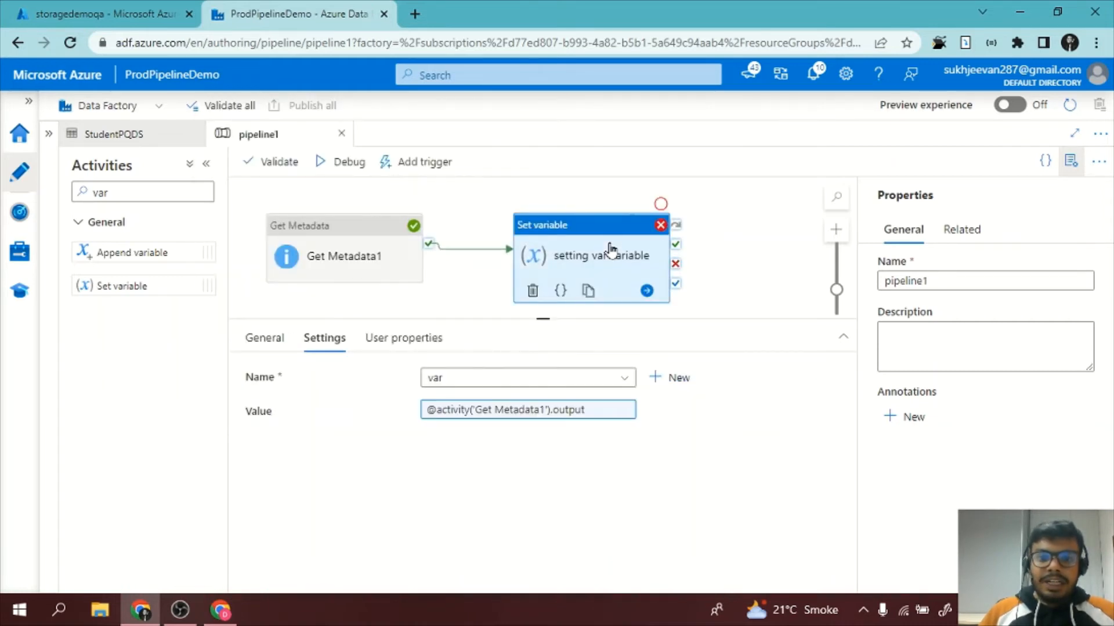
pyautogui.click(527, 413)
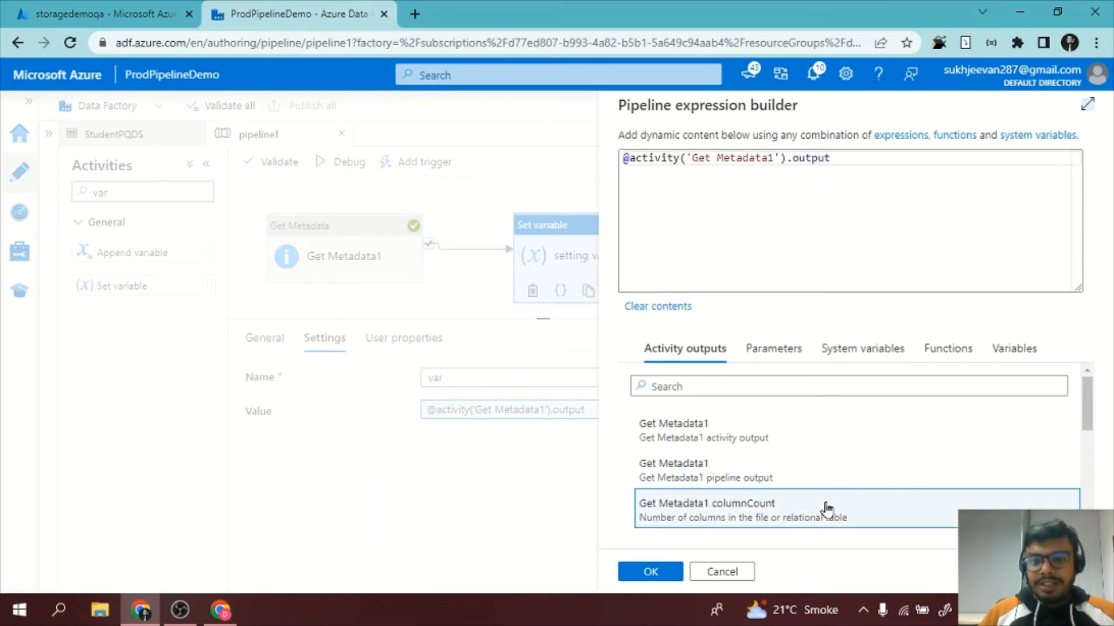
pyautogui.scroll(-5, 826, 508)
pyautogui.scroll(5, 827, 509)
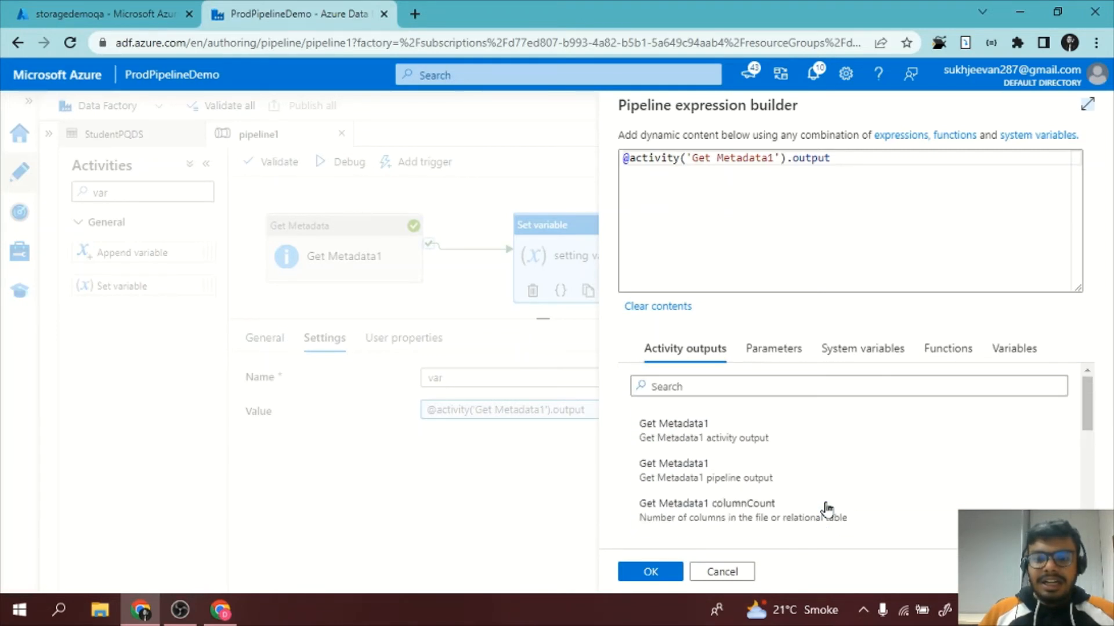
pyautogui.scroll(-1, 827, 509)
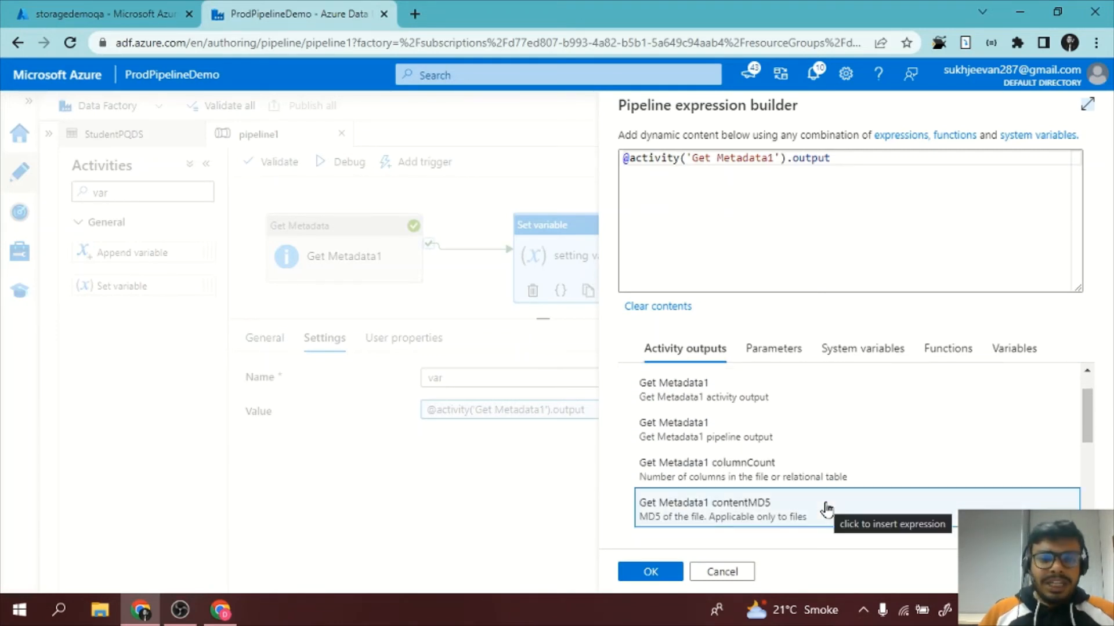
pyautogui.scroll(-1, 827, 509)
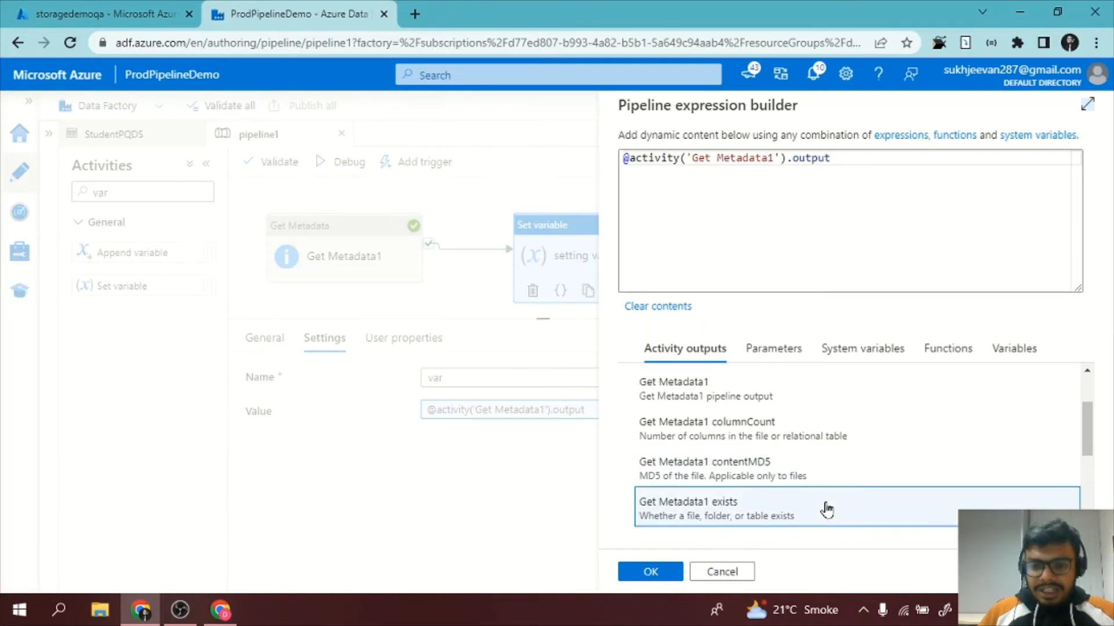
pyautogui.scroll(-3, 826, 508)
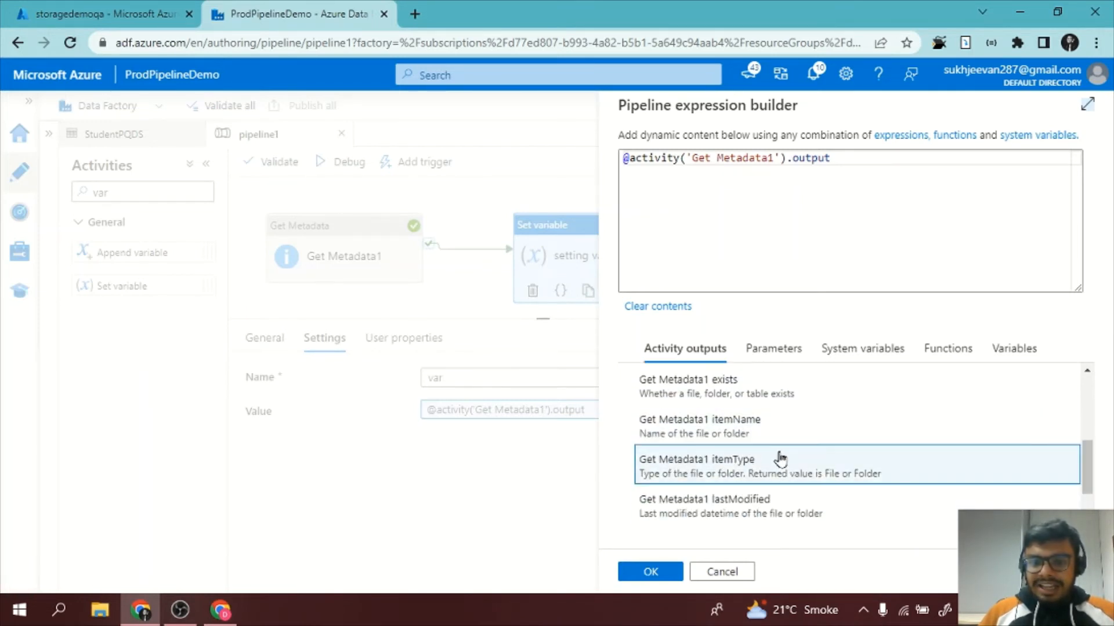
pyautogui.scroll(5, 778, 460)
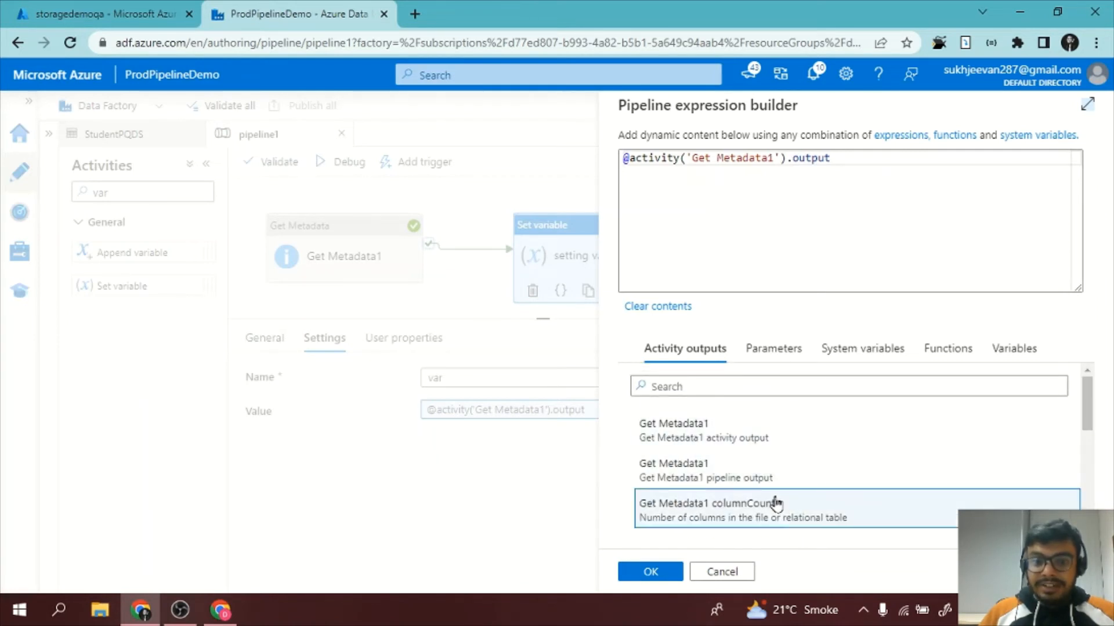
pyautogui.scroll(-5, 776, 504)
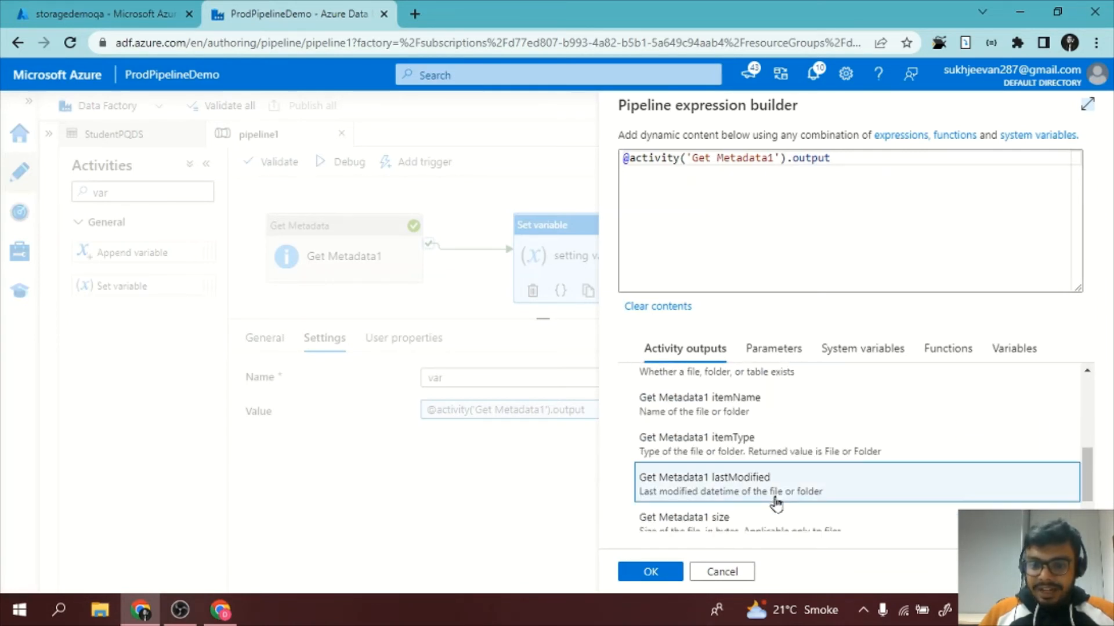
pyautogui.scroll(-1, 776, 504)
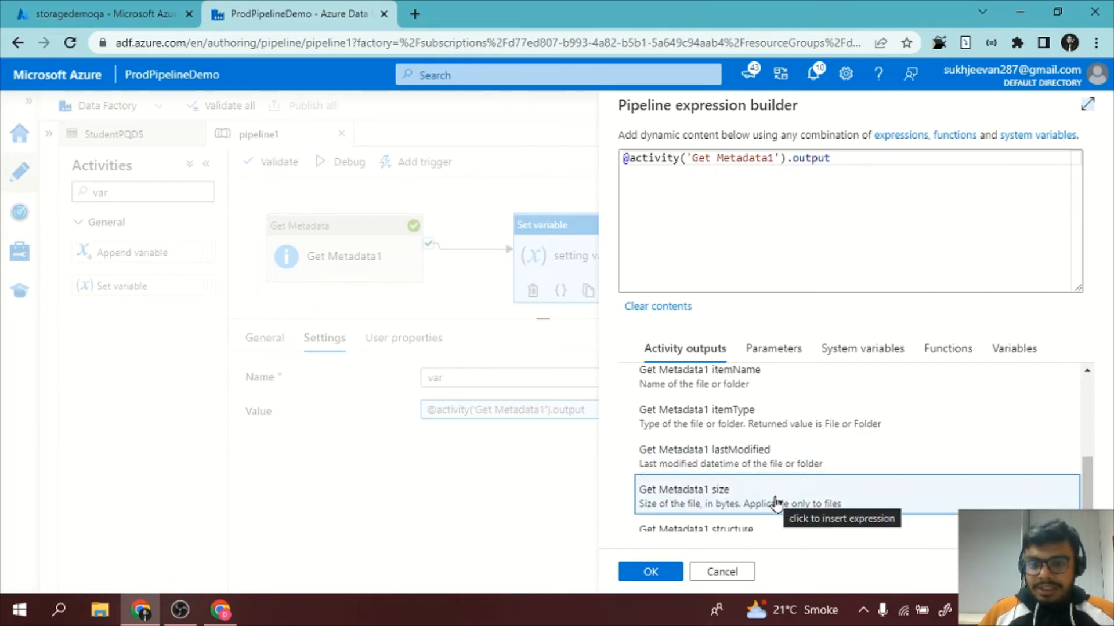
pyautogui.scroll(-1, 776, 502)
pyautogui.scroll(2, 776, 503)
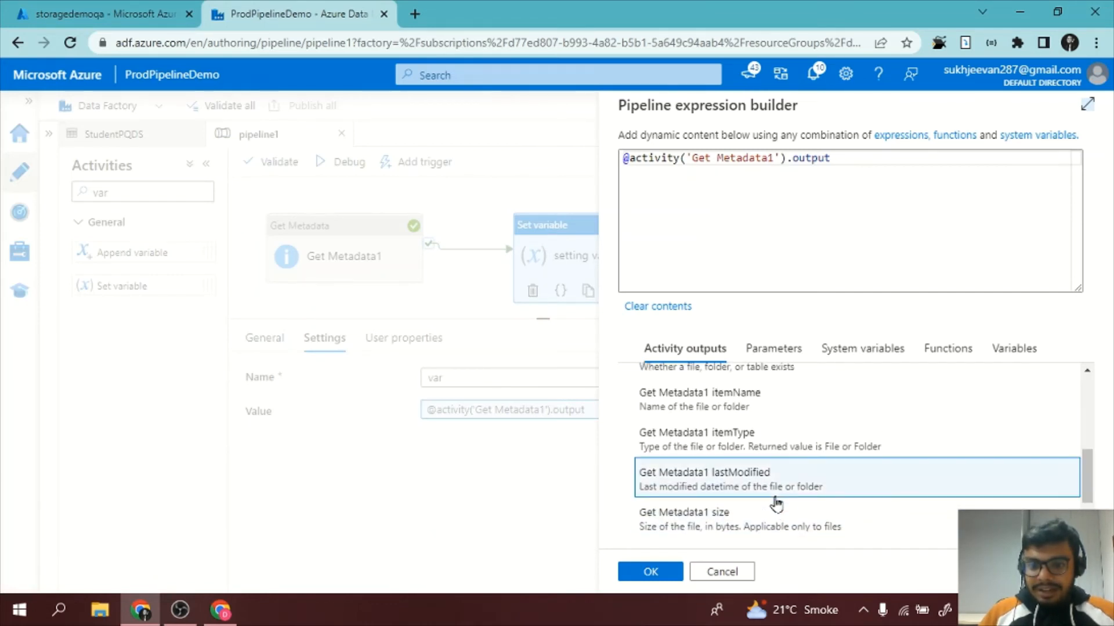
pyautogui.scroll(1, 776, 505)
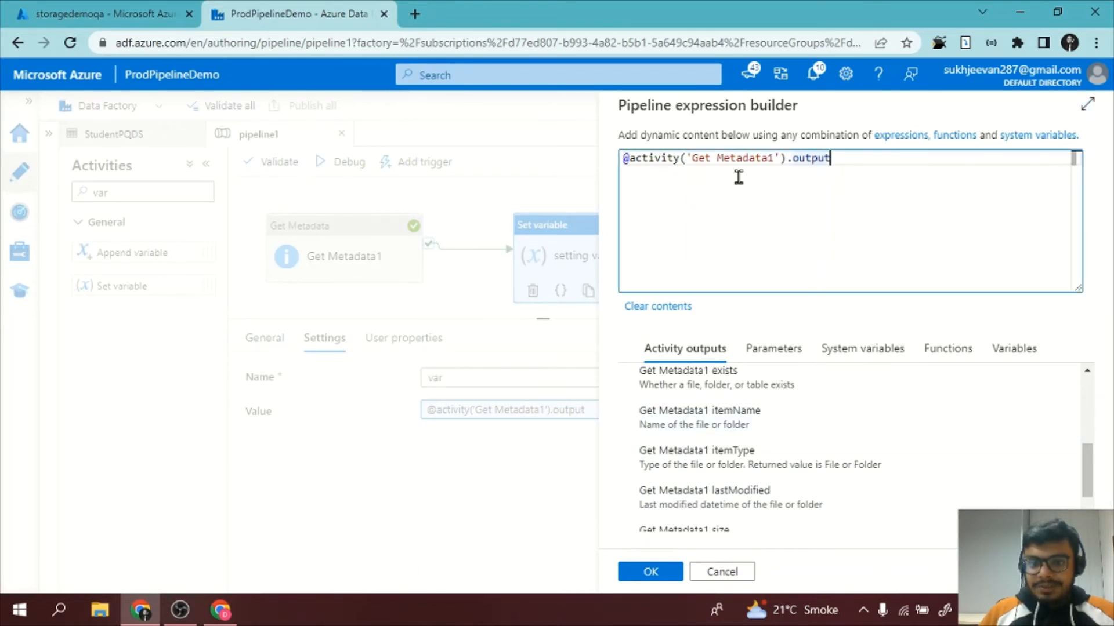
# Replace the whole value expression with the Get Metadata1 itemType output and accept it.
pyautogui.moveTo(830, 158); pyautogui.dragTo(569, 176)
pyautogui.press('BackSpace')
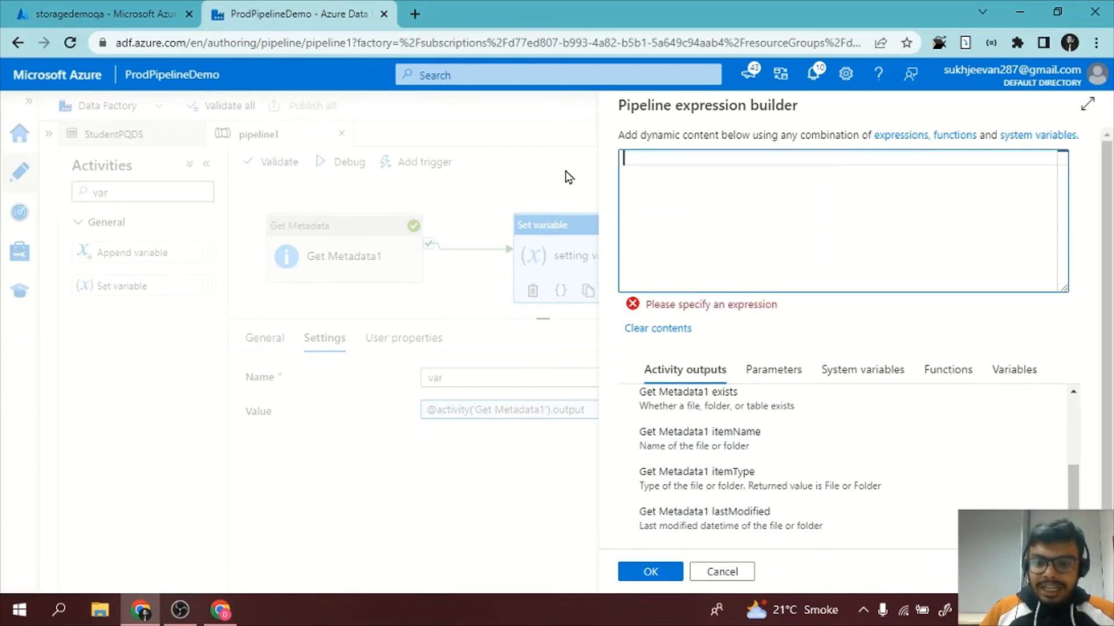
pyautogui.scroll(-1, 755, 473)
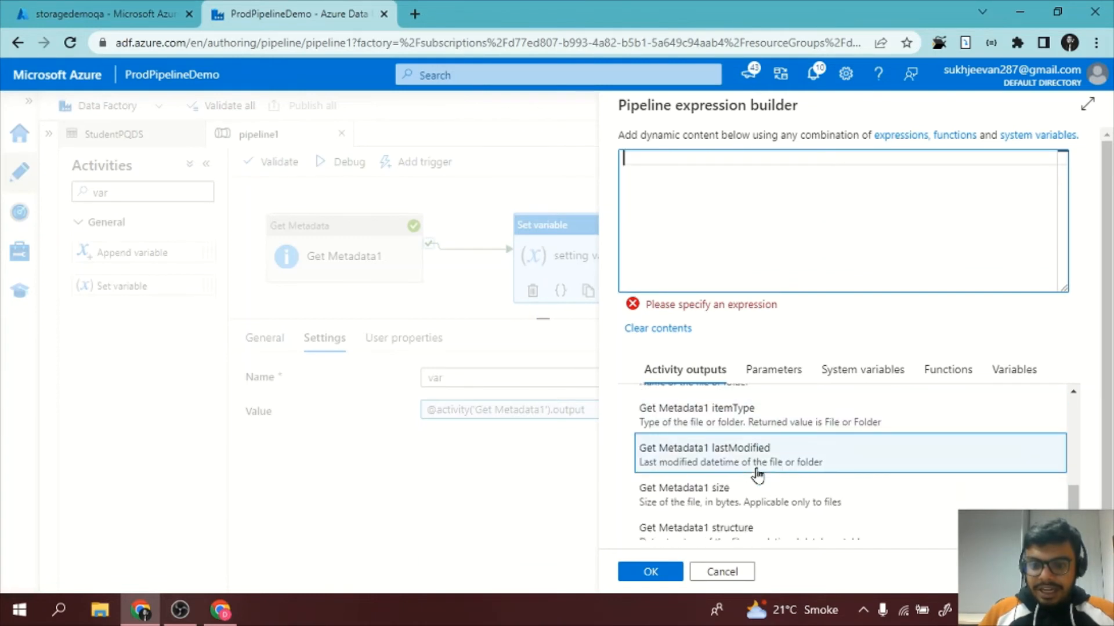
pyautogui.scroll(-1, 757, 475)
pyautogui.scroll(2, 757, 475)
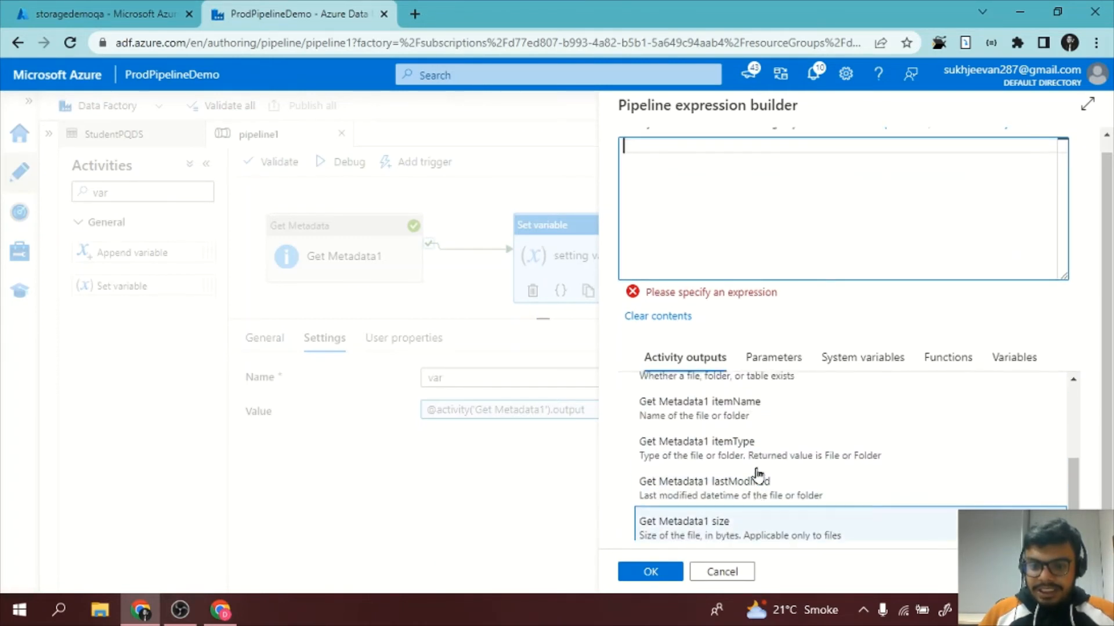
pyautogui.click(721, 467)
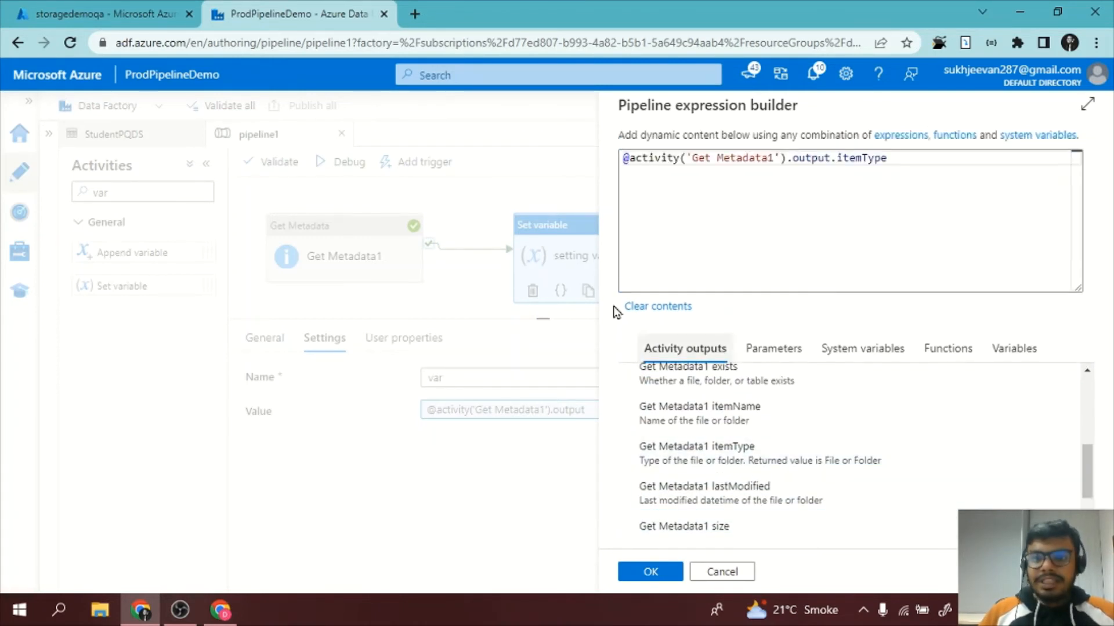
pyautogui.click(648, 572)
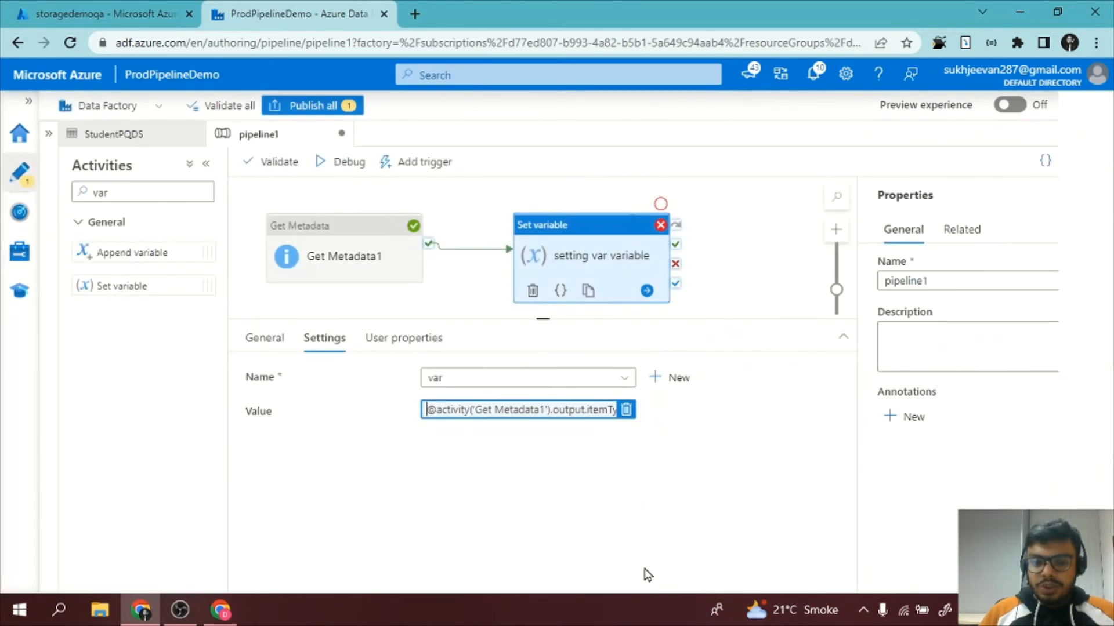
# Run pipeline1 in debug mode and refresh the run status until the setting var variable activity is listed.
pyautogui.click(466, 279)
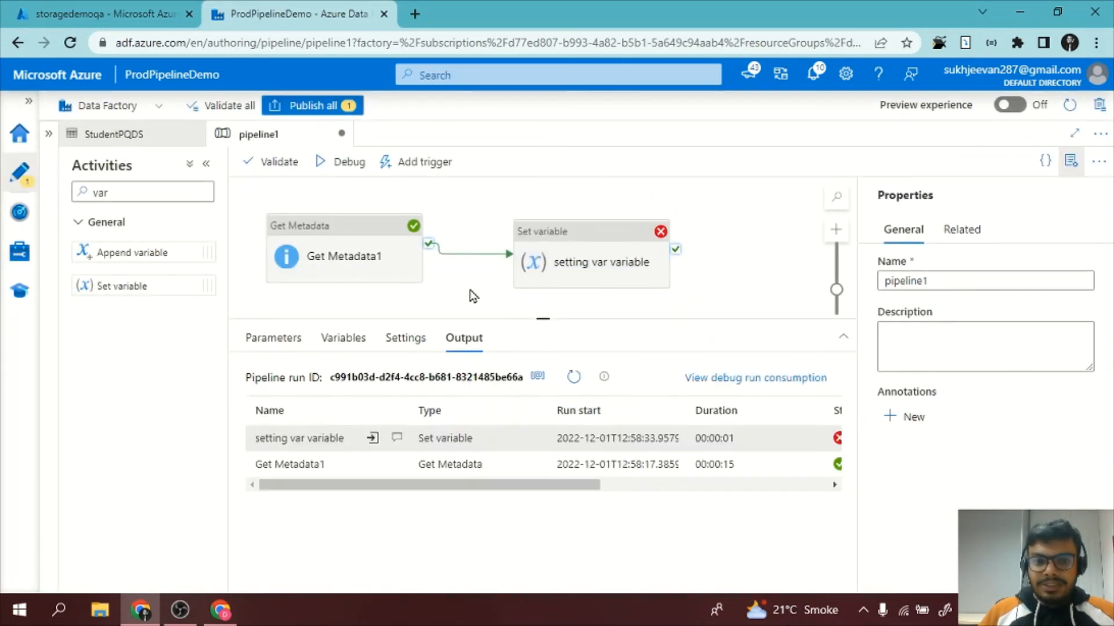
pyautogui.click(355, 161)
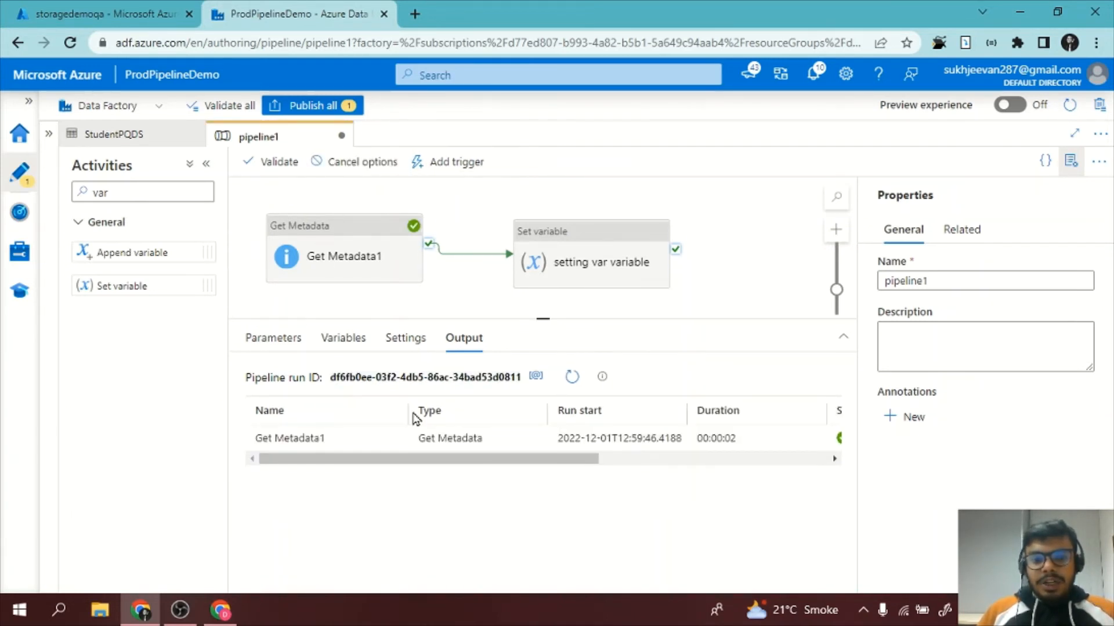
pyautogui.moveTo(450, 459)
pyautogui.mouseDown()
pyautogui.moveTo(634, 467)
pyautogui.moveTo(463, 459)
pyautogui.mouseUp()
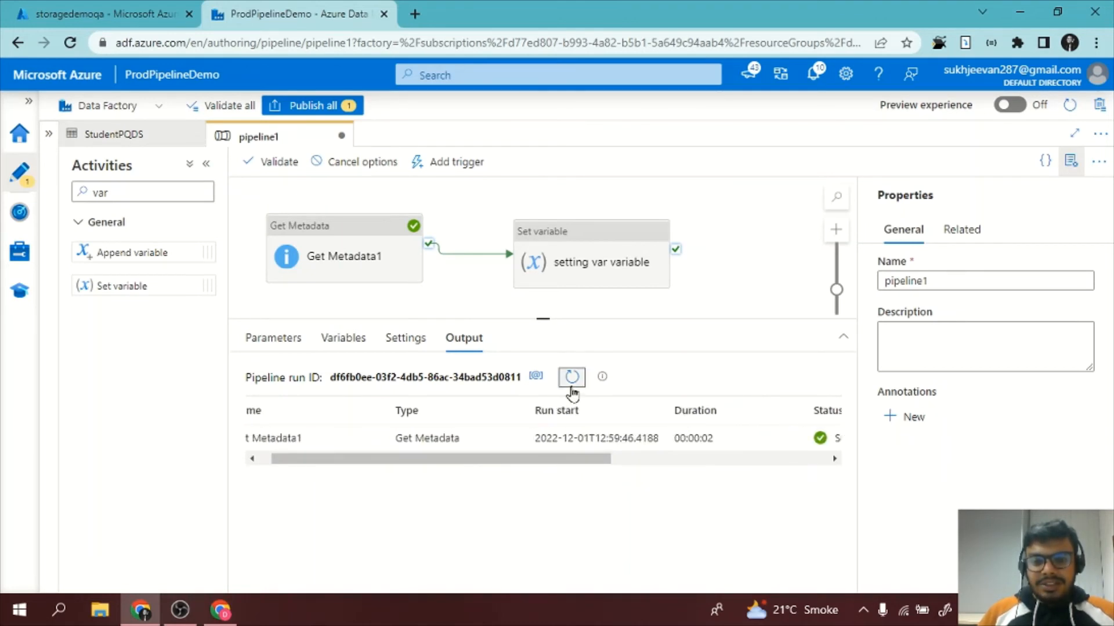
pyautogui.click(572, 387)
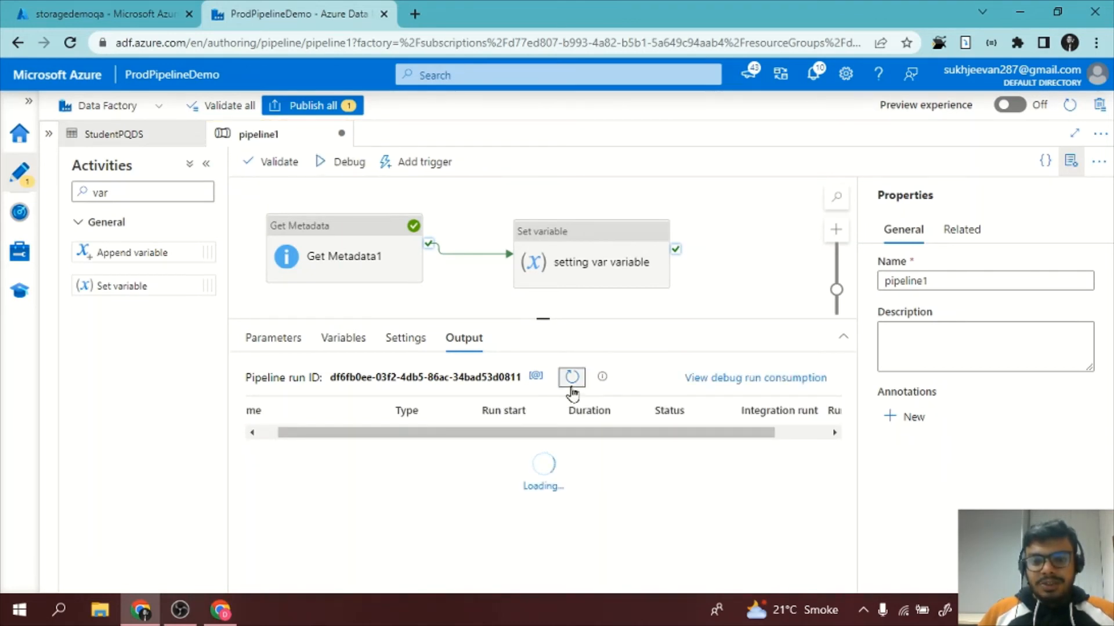
# Examine the error details of the setting var variable run, especially the properties the Get Metadata1 output offers.
pyautogui.moveTo(377, 448)
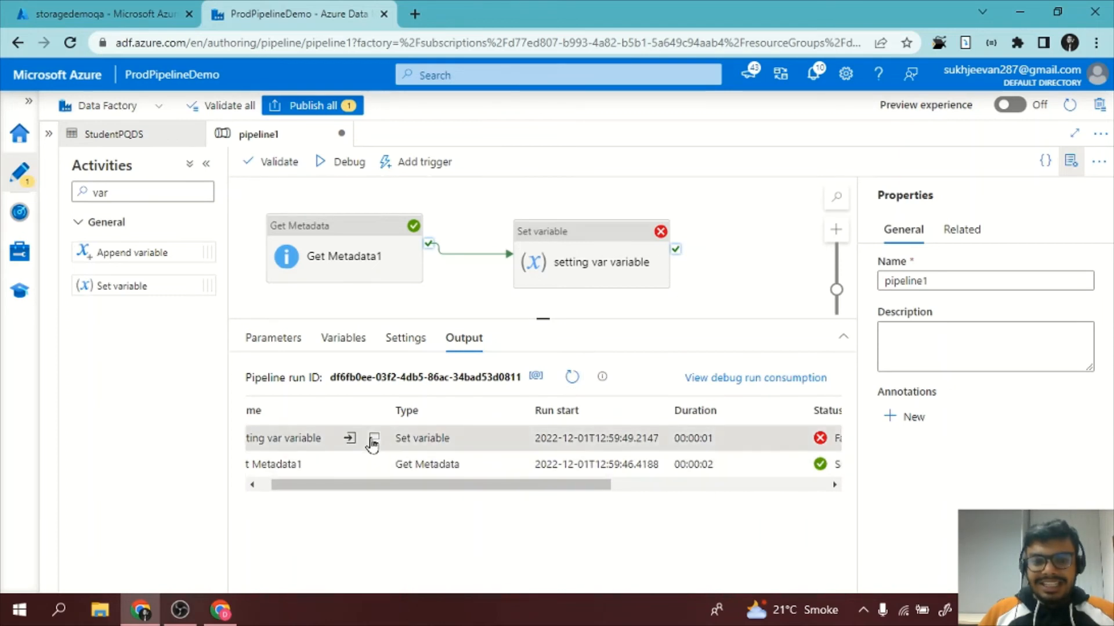
pyautogui.click(374, 441)
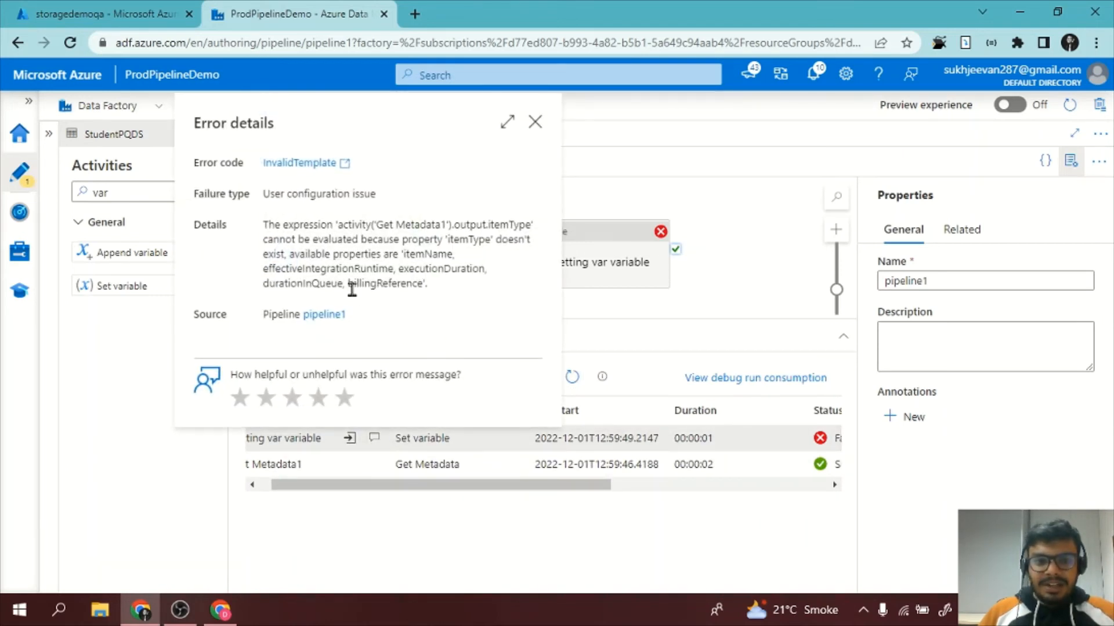
pyautogui.moveTo(334, 225); pyautogui.dragTo(414, 227)
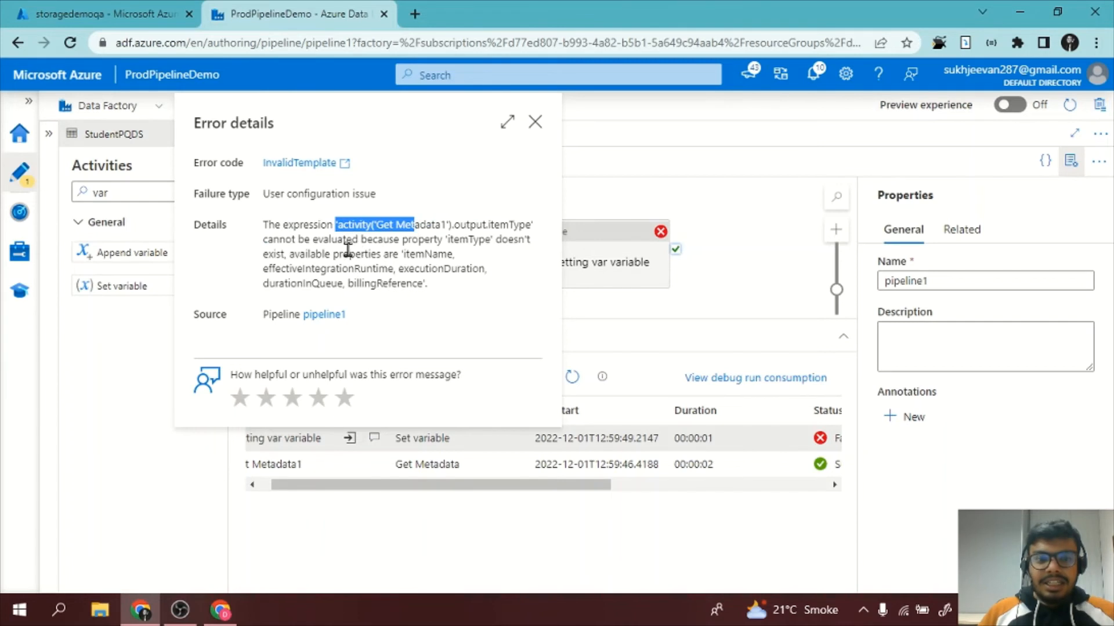
pyautogui.moveTo(342, 254); pyautogui.dragTo(400, 252)
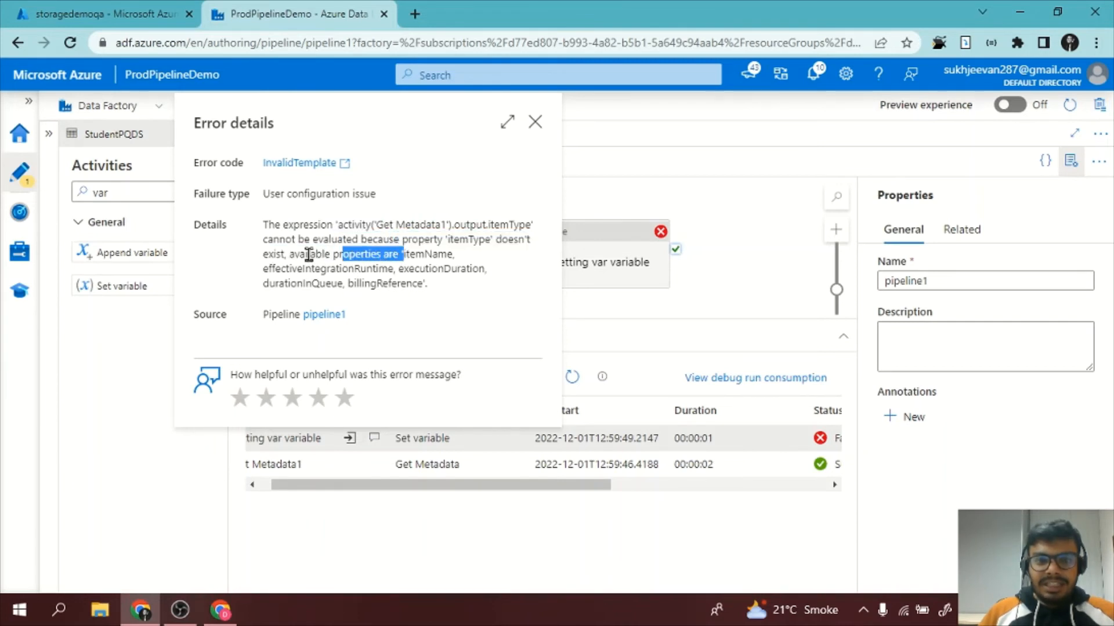
pyautogui.moveTo(303, 254); pyautogui.dragTo(475, 274)
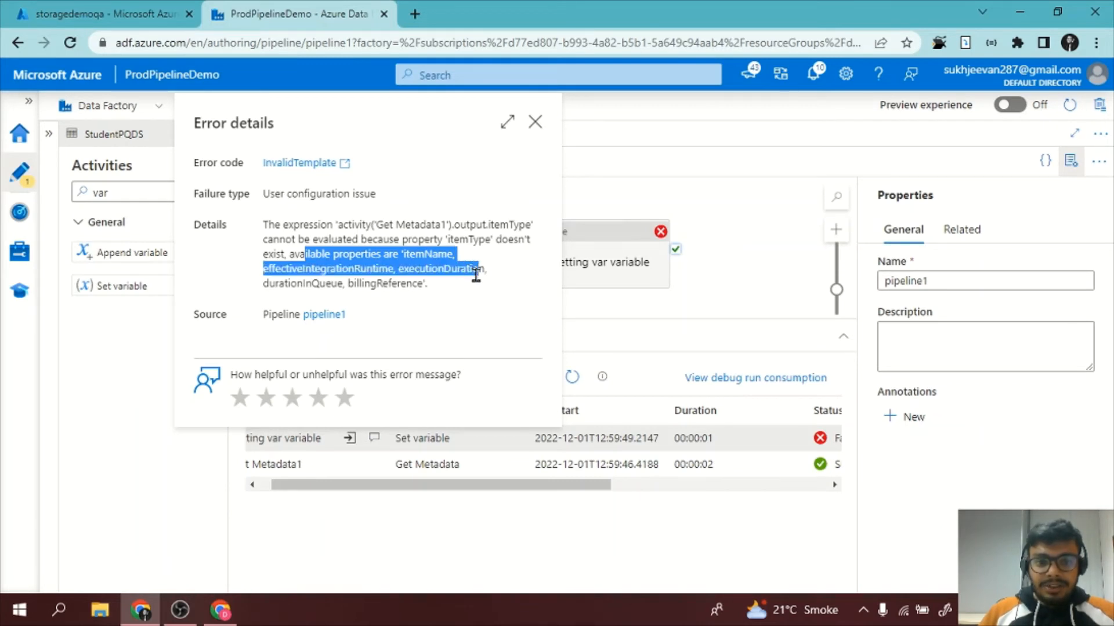
pyautogui.click(658, 287)
# Reopen the value expression of the setting var variable activity and clear its entire contents.
pyautogui.click(522, 229)
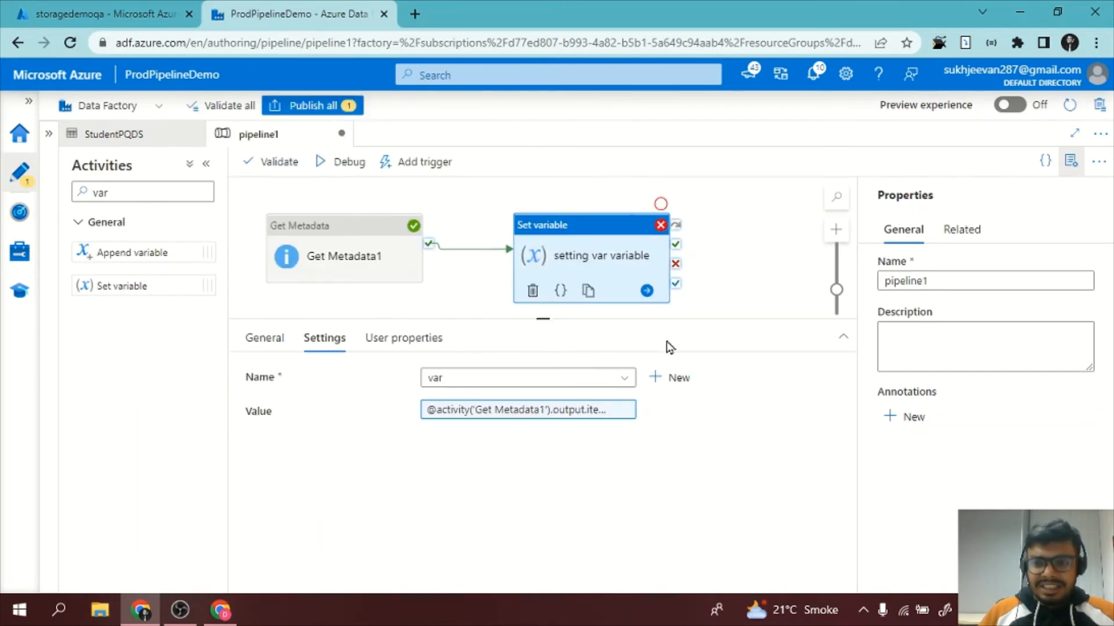
pyautogui.click(472, 411)
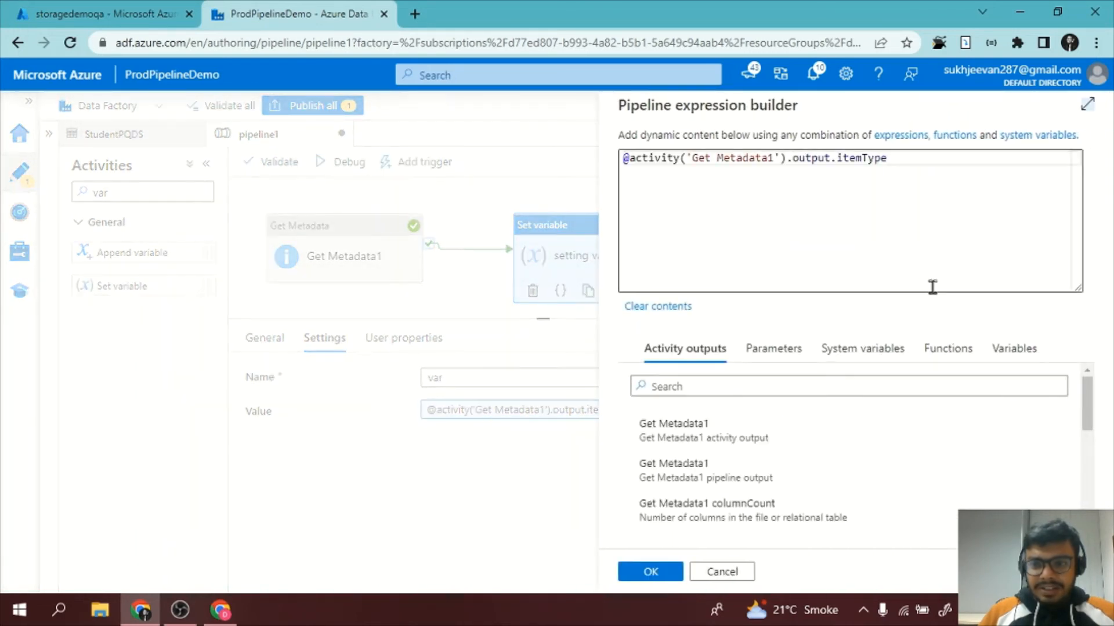
pyautogui.click(822, 486)
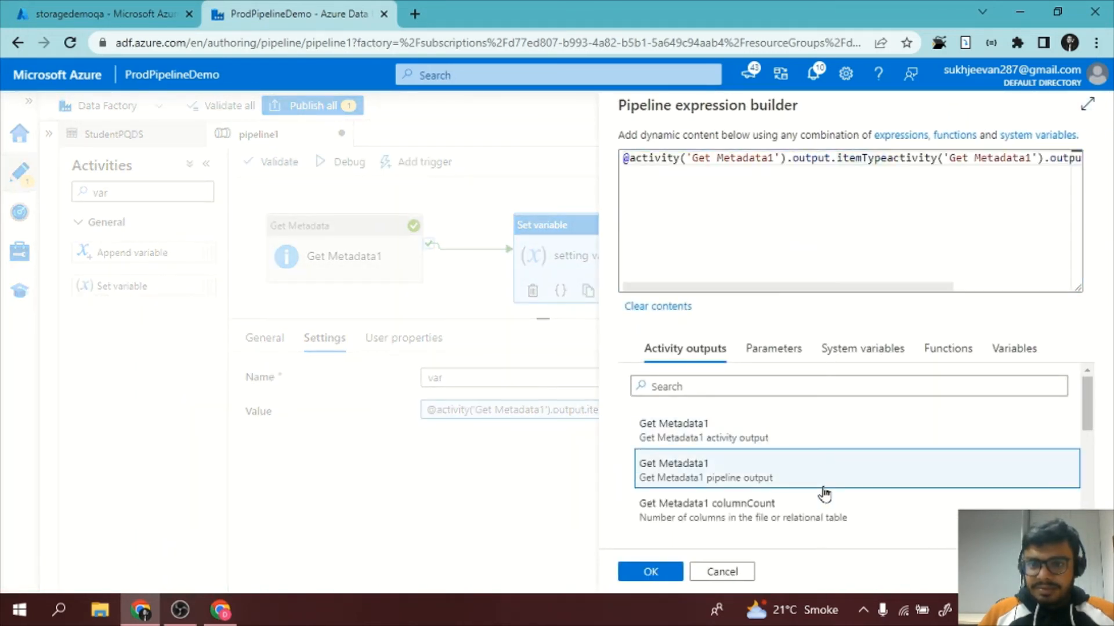
pyautogui.scroll(-2, 824, 494)
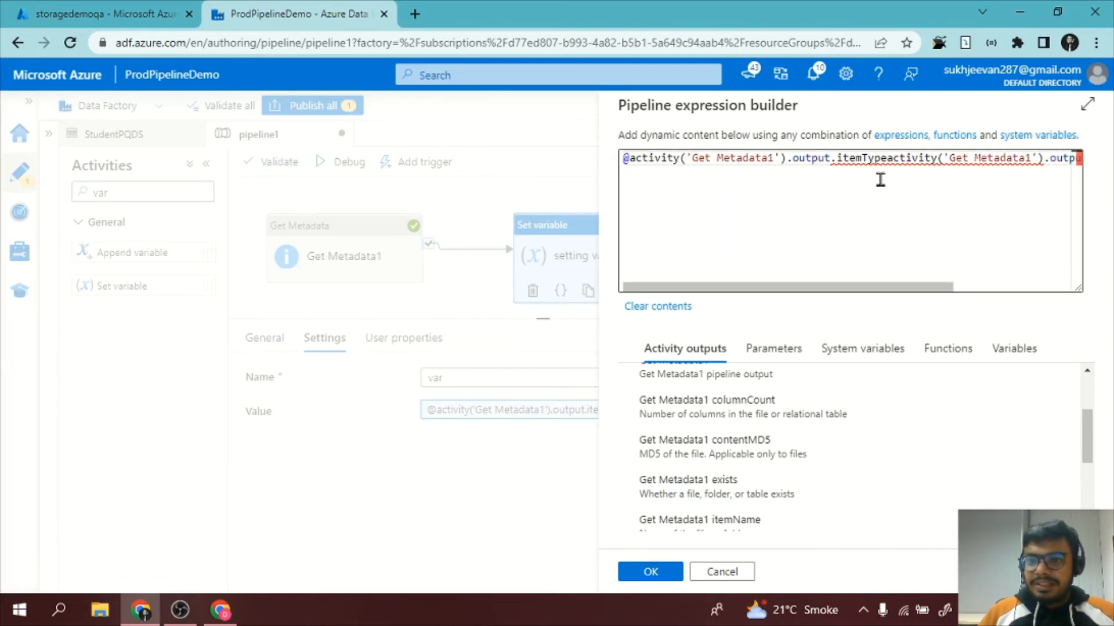
pyautogui.moveTo(862, 157); pyautogui.dragTo(610, 166)
pyautogui.press('BackSpace')
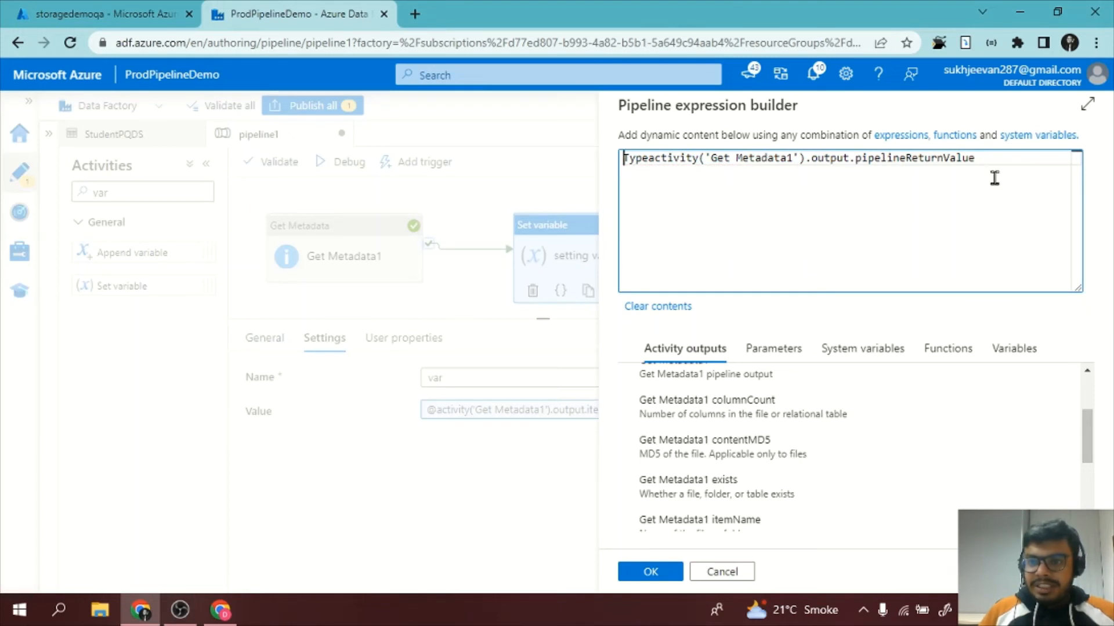
pyautogui.moveTo(994, 179); pyautogui.dragTo(454, 225)
pyautogui.press('BackSpace')
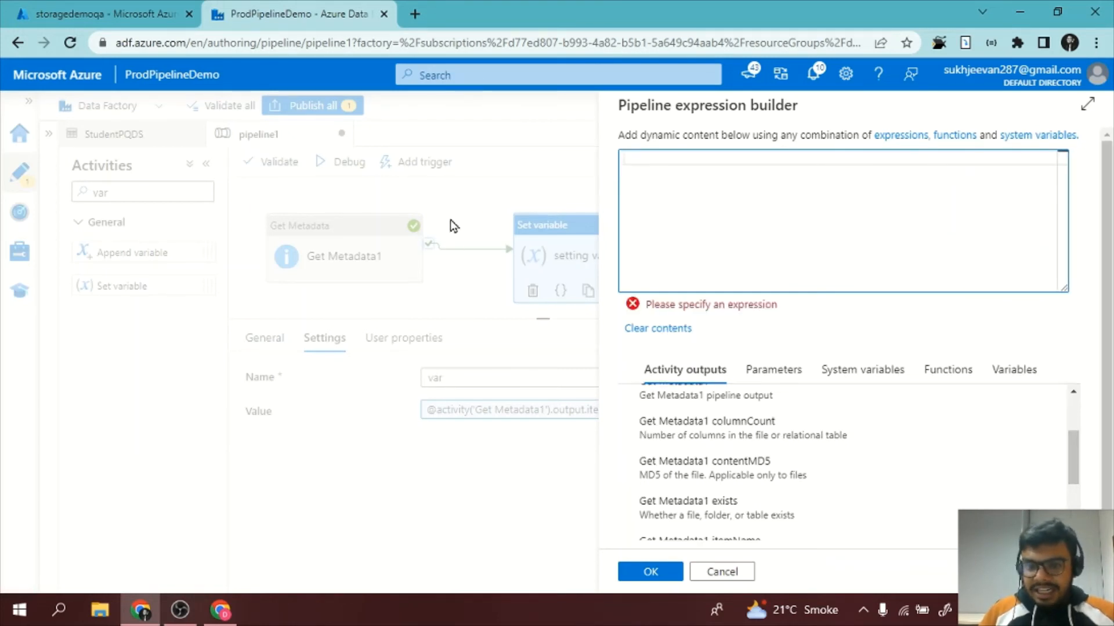
# Insert the Get Metadata1 itemName output as the variable's value expression and accept it.
pyautogui.scroll(3, 707, 486)
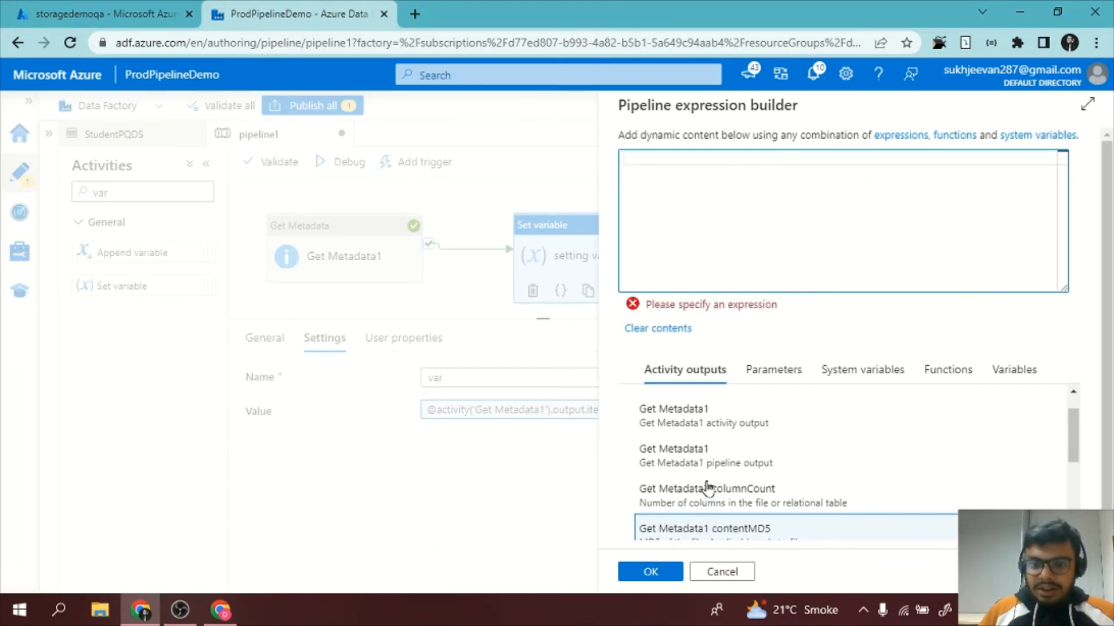
pyautogui.scroll(-3, 708, 487)
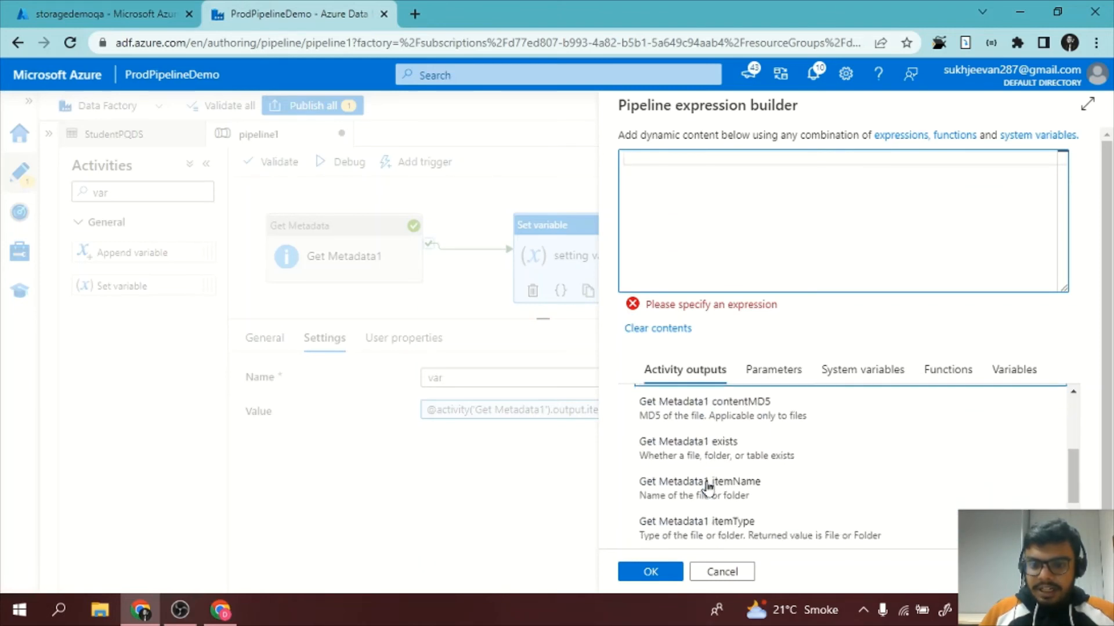
pyautogui.scroll(-1, 796, 499)
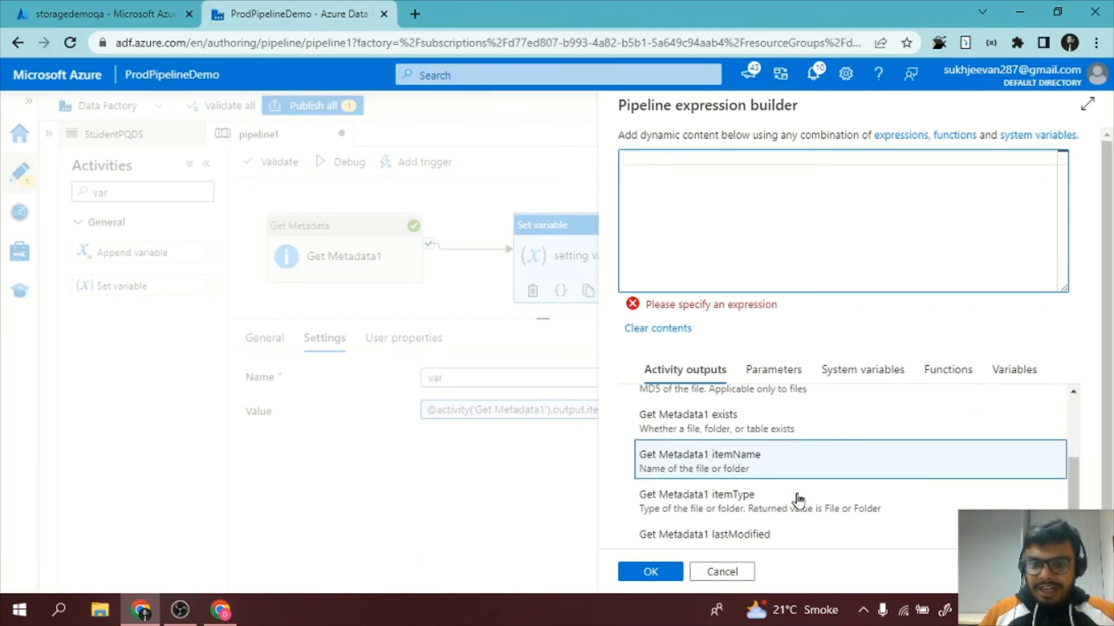
pyautogui.click(785, 454)
pyautogui.click(648, 573)
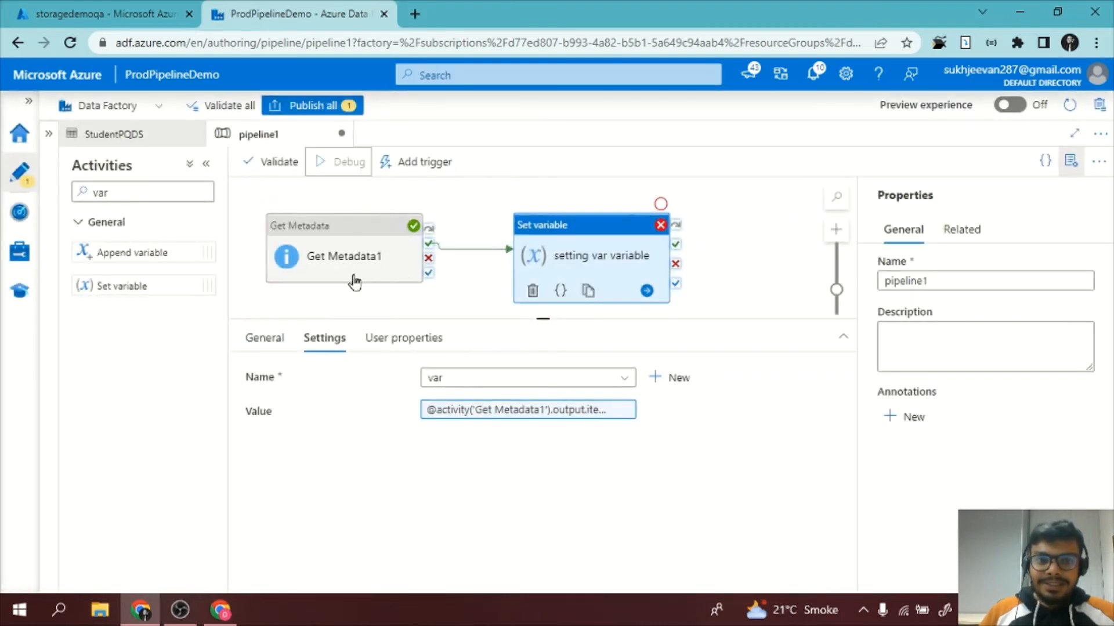
# Run pipeline1 in debug mode again and refresh the run status until both Get Metadata1 and setting var variable finish.
pyautogui.click(737, 318)
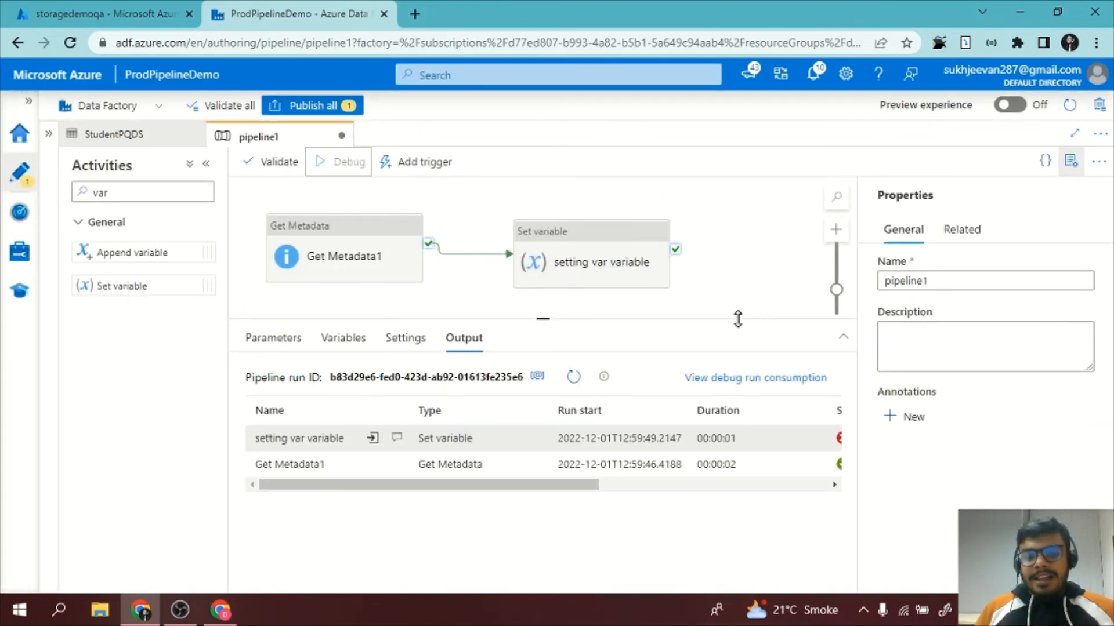
pyautogui.click(572, 378)
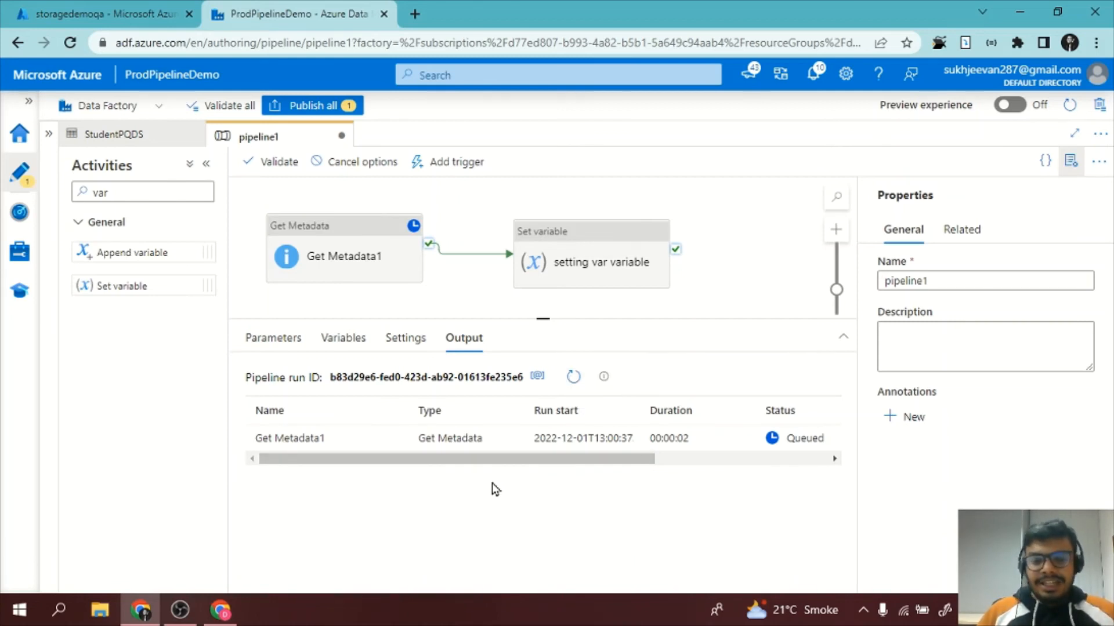
pyautogui.moveTo(504, 464); pyautogui.dragTo(372, 438)
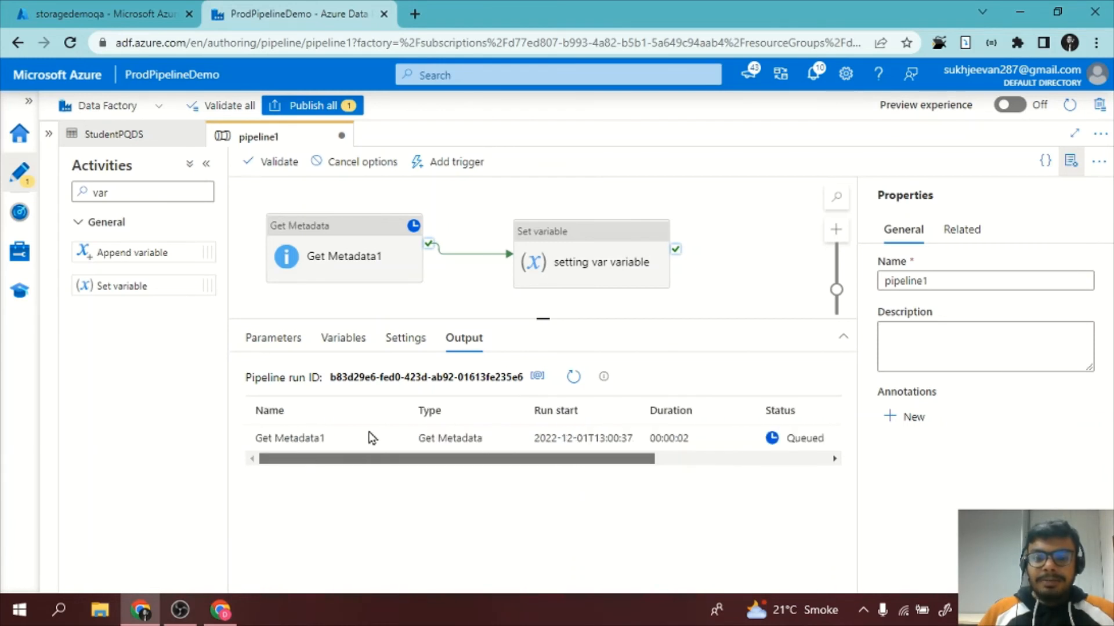
pyautogui.click(573, 378)
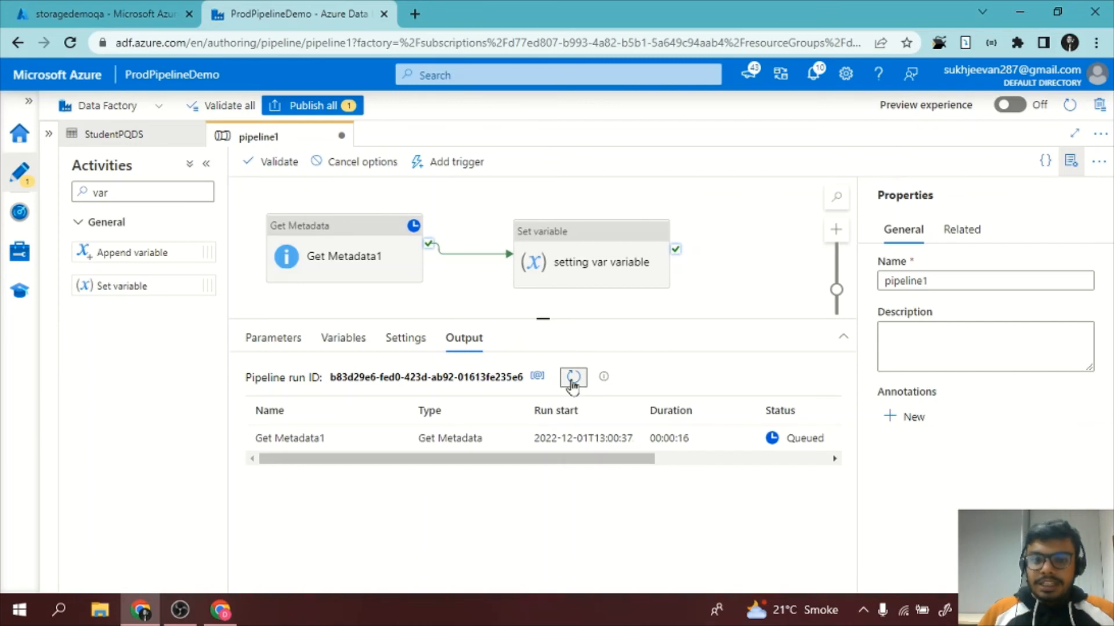
pyautogui.click(572, 380)
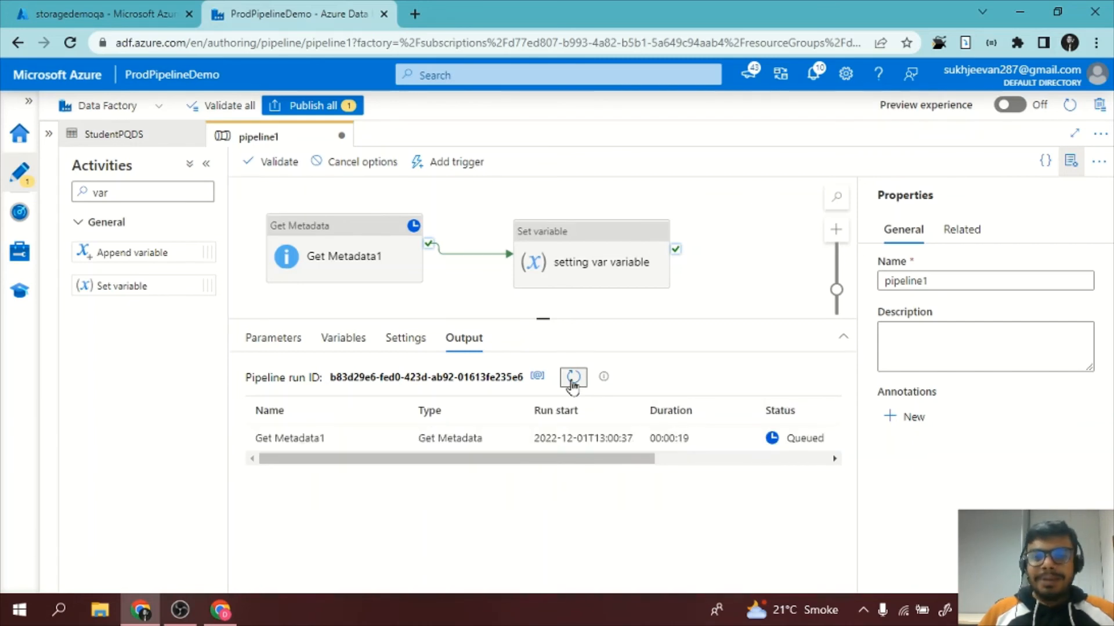
pyautogui.click(573, 380)
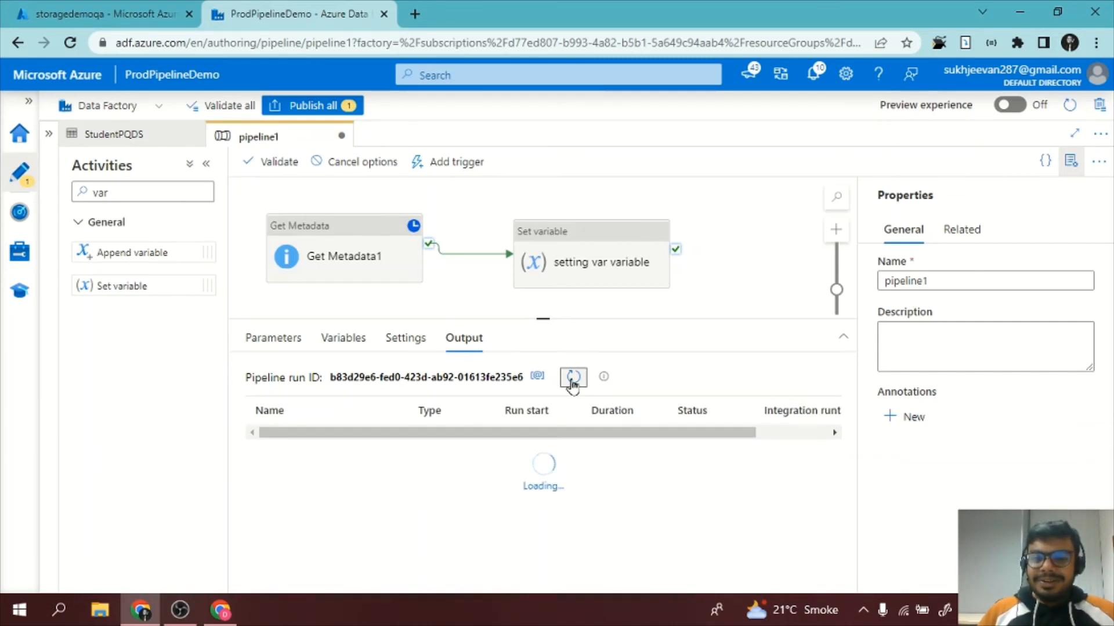
pyautogui.click(572, 380)
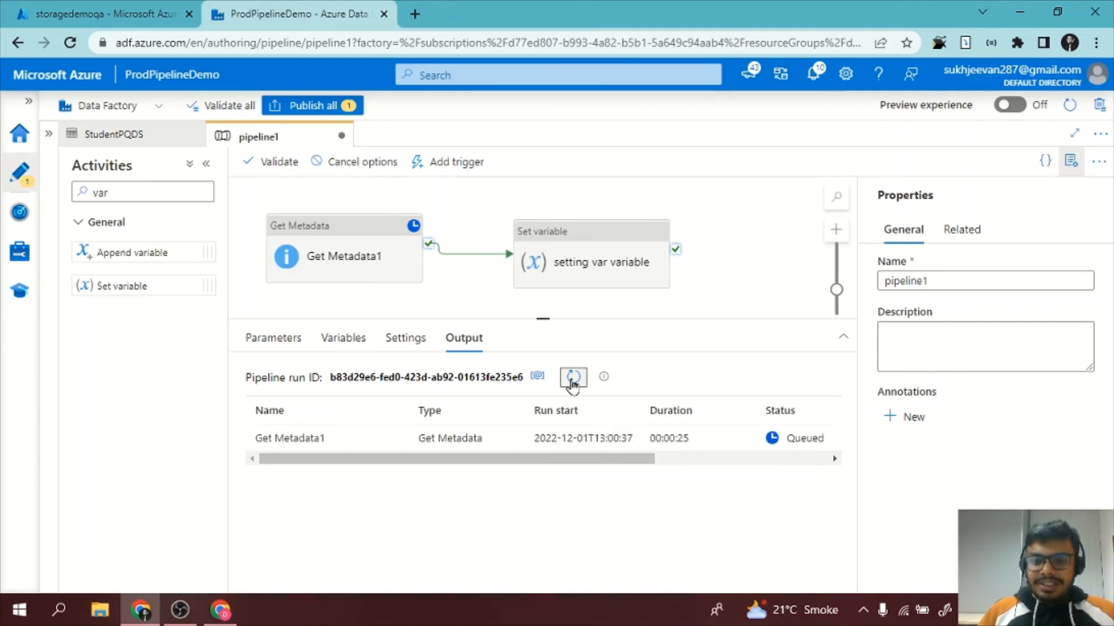
pyautogui.click(573, 380)
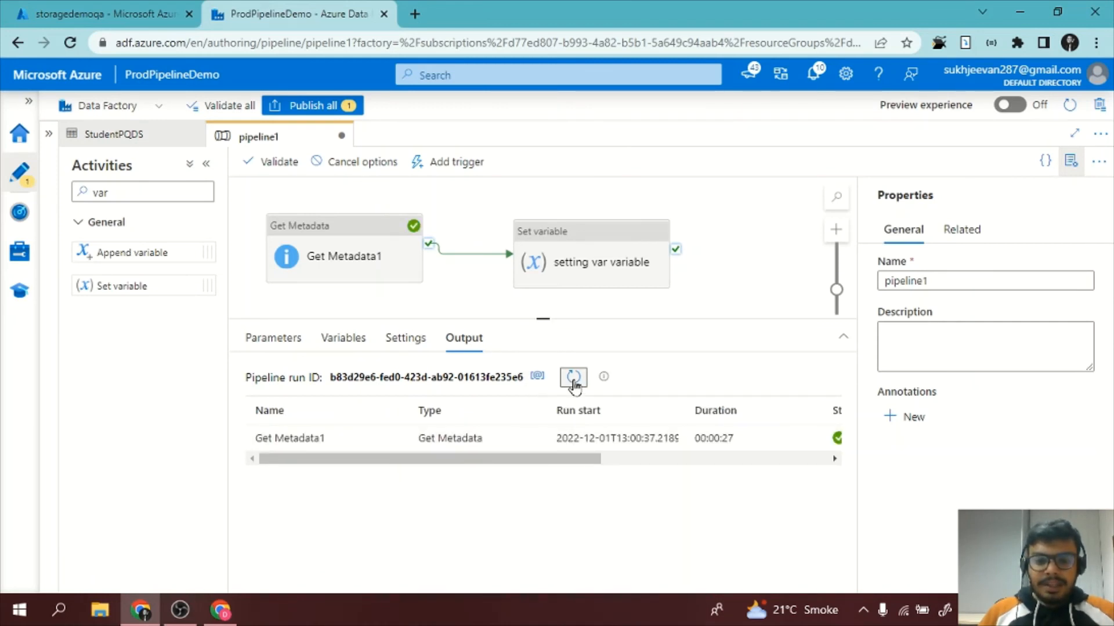
pyautogui.click(573, 380)
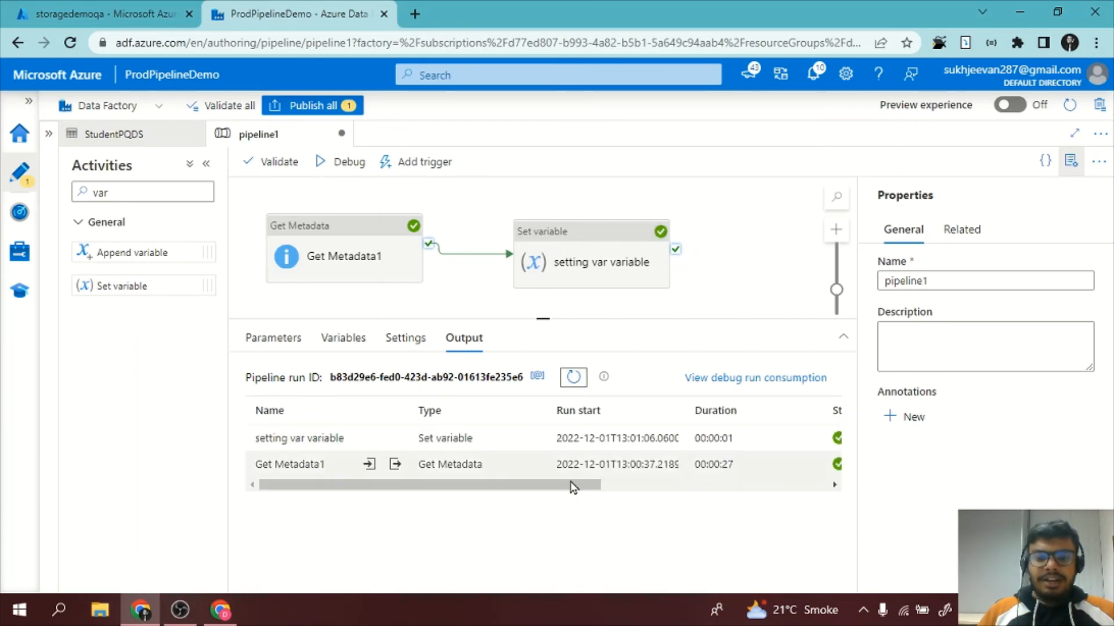
pyautogui.moveTo(572, 486); pyautogui.dragTo(506, 486)
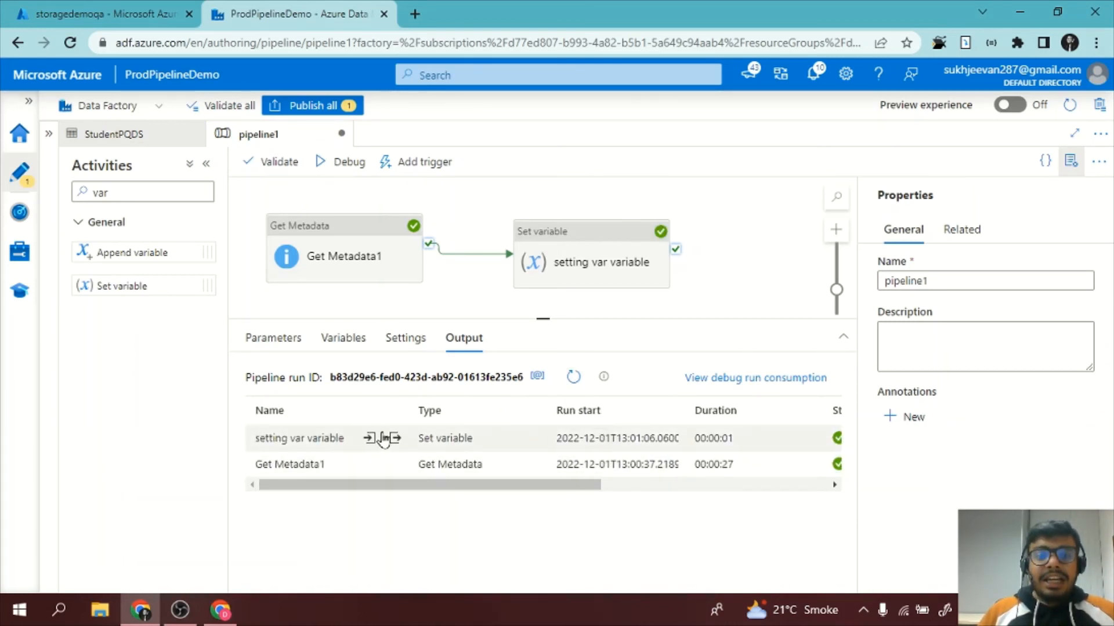
# Examine the output of the Get Metadata1 run, especially its itemName value, and close the output view.
pyautogui.click(395, 465)
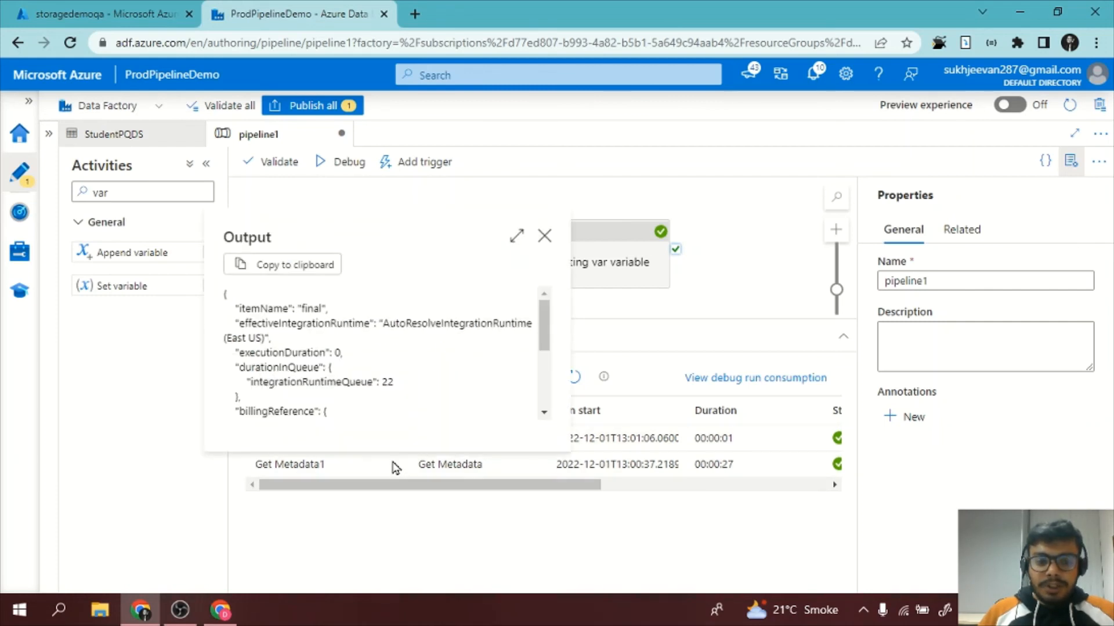
pyautogui.scroll(-4, 404, 406)
pyautogui.scroll(4, 405, 409)
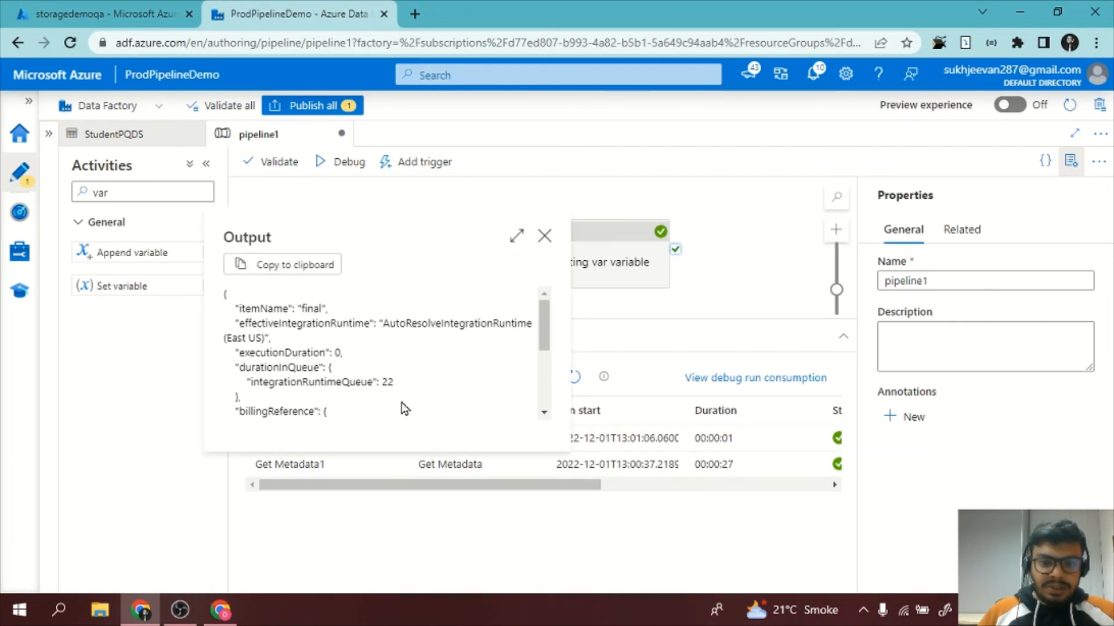
pyautogui.scroll(-5, 404, 409)
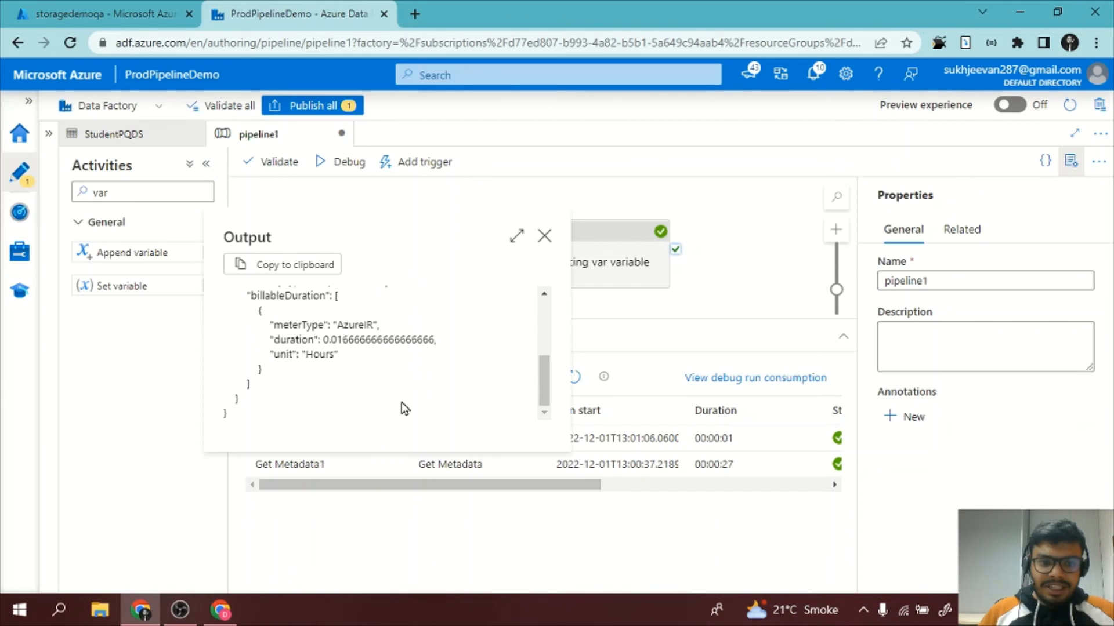
pyautogui.scroll(3, 404, 409)
pyautogui.scroll(-1, 404, 409)
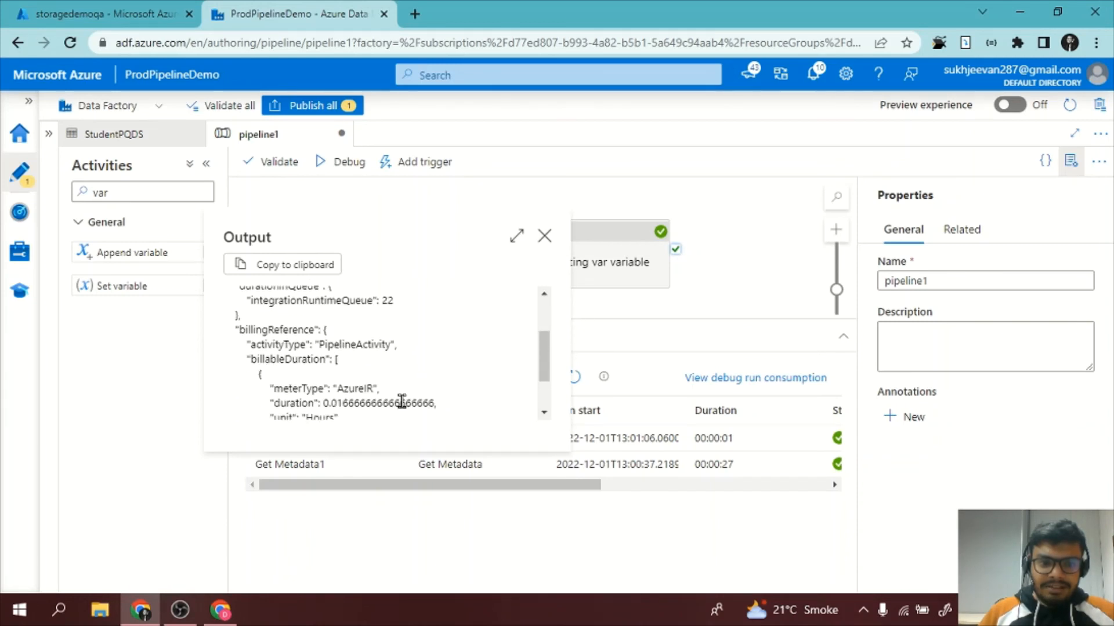
pyautogui.scroll(3, 401, 401)
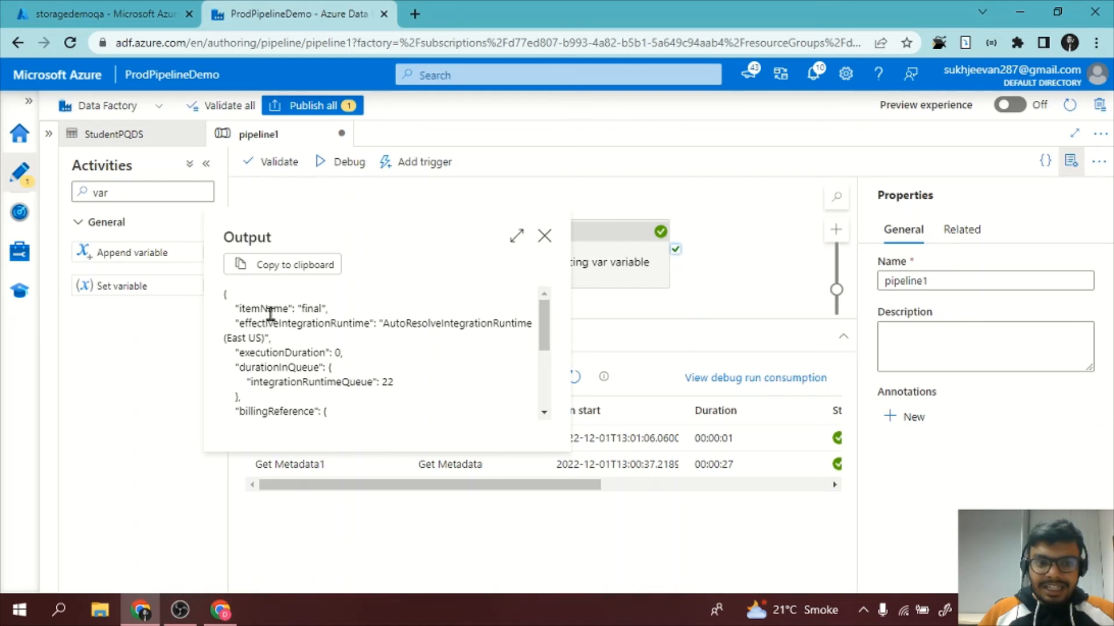
pyautogui.doubleClick(270, 310)
pyautogui.doubleClick(309, 310)
pyautogui.click(544, 236)
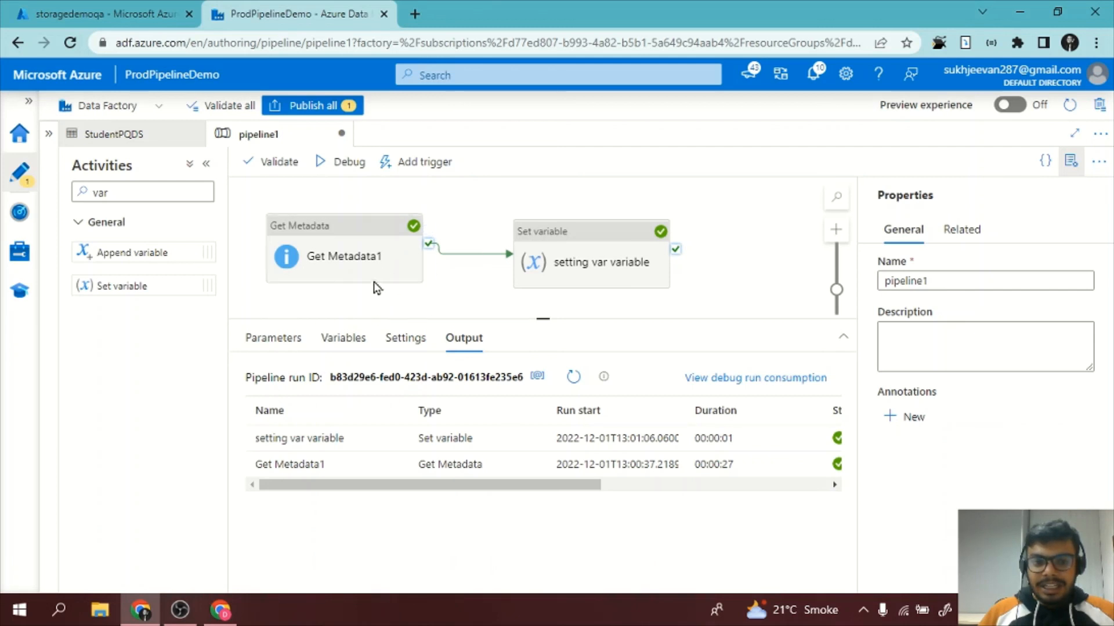
# Switch to the storagedemoqa storage account, check the blob name in the production container, and return to the Data Factory pipeline.
pyautogui.click(116, 14)
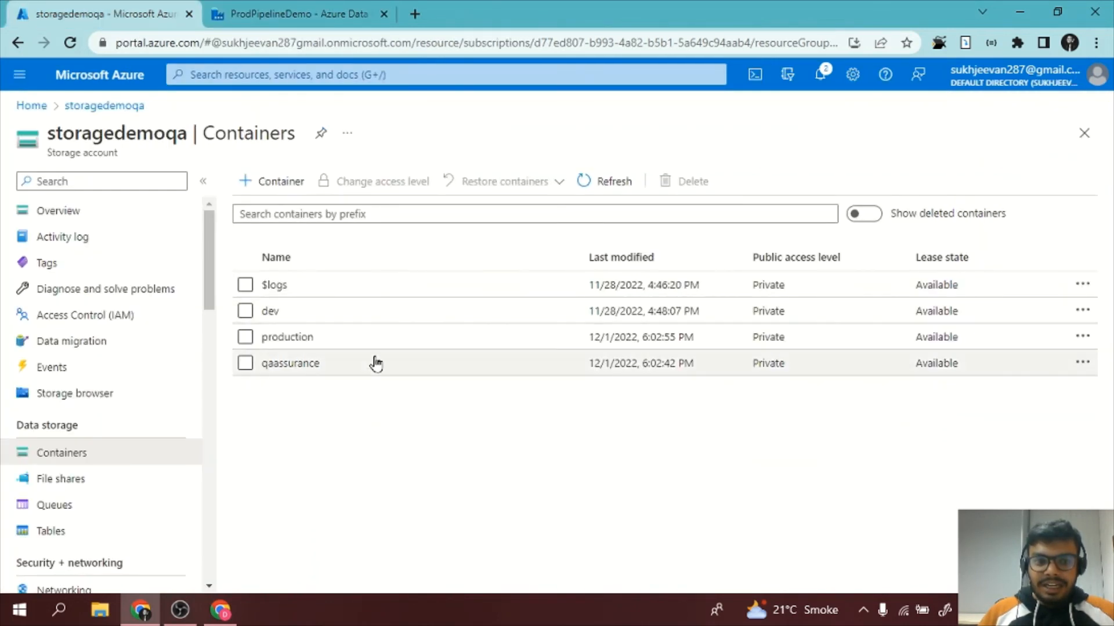
pyautogui.click(303, 338)
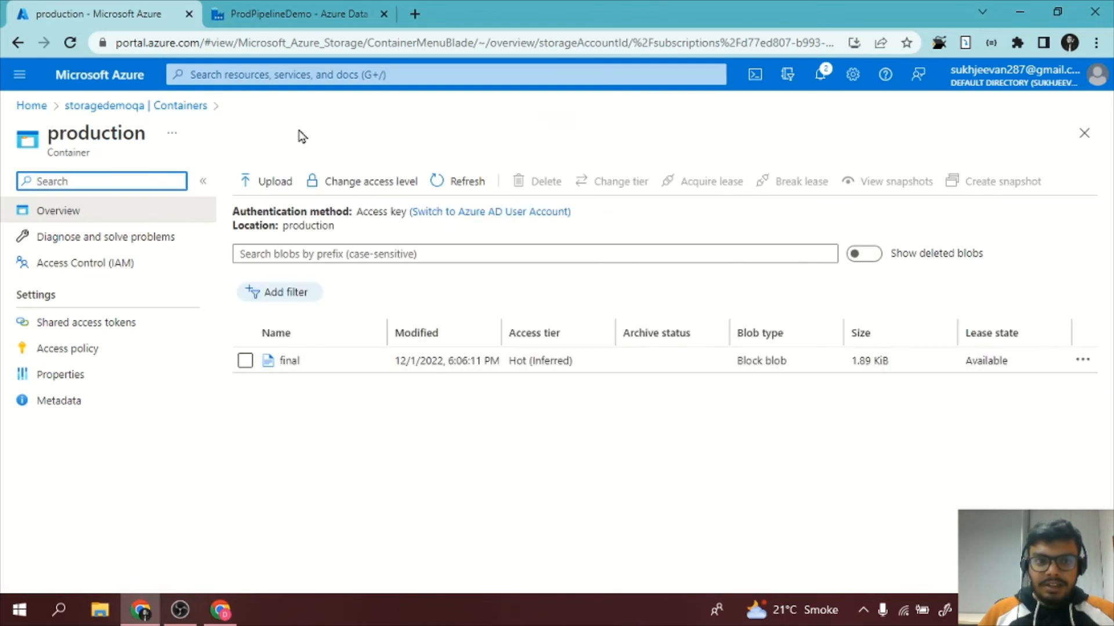
pyautogui.click(326, 11)
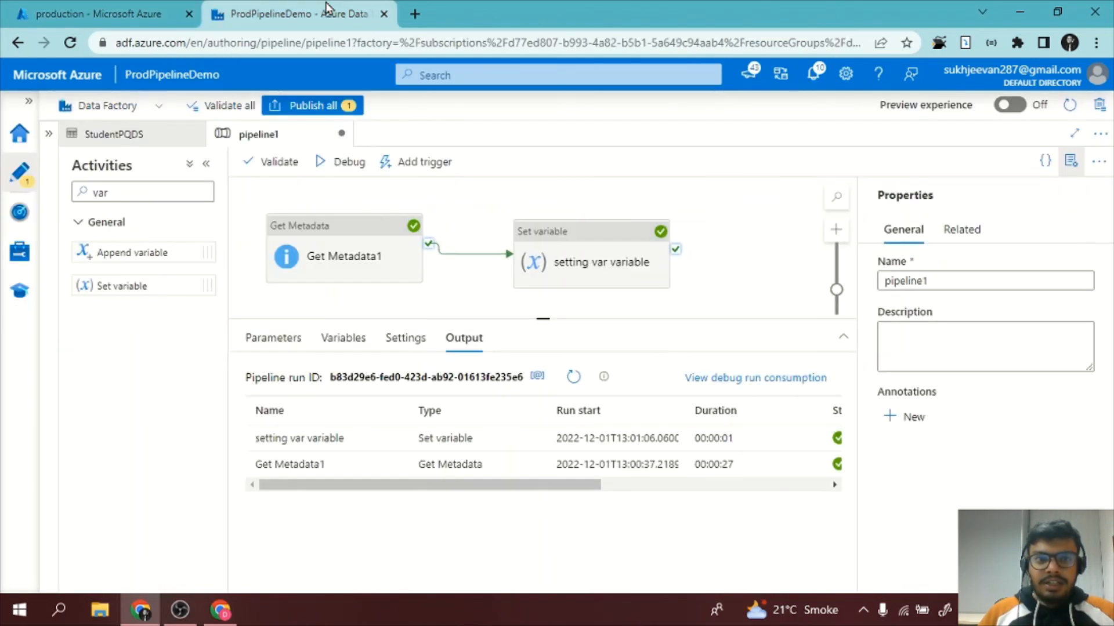
# Examine the output of the setting var variable run for the value stored in var, and close the output view.
pyautogui.click(586, 263)
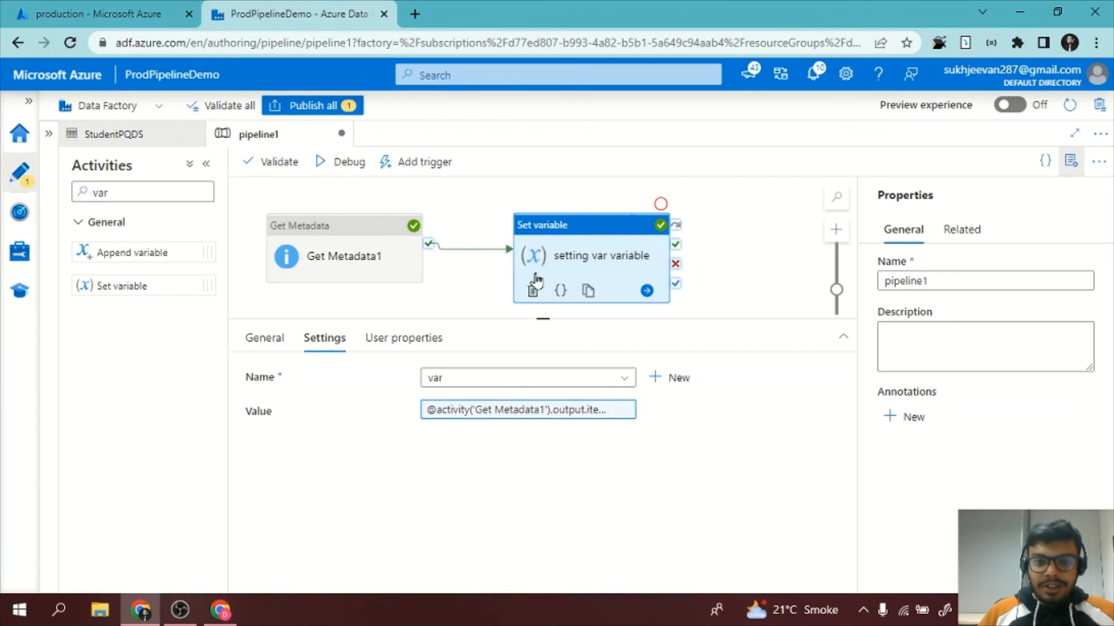
pyautogui.click(464, 308)
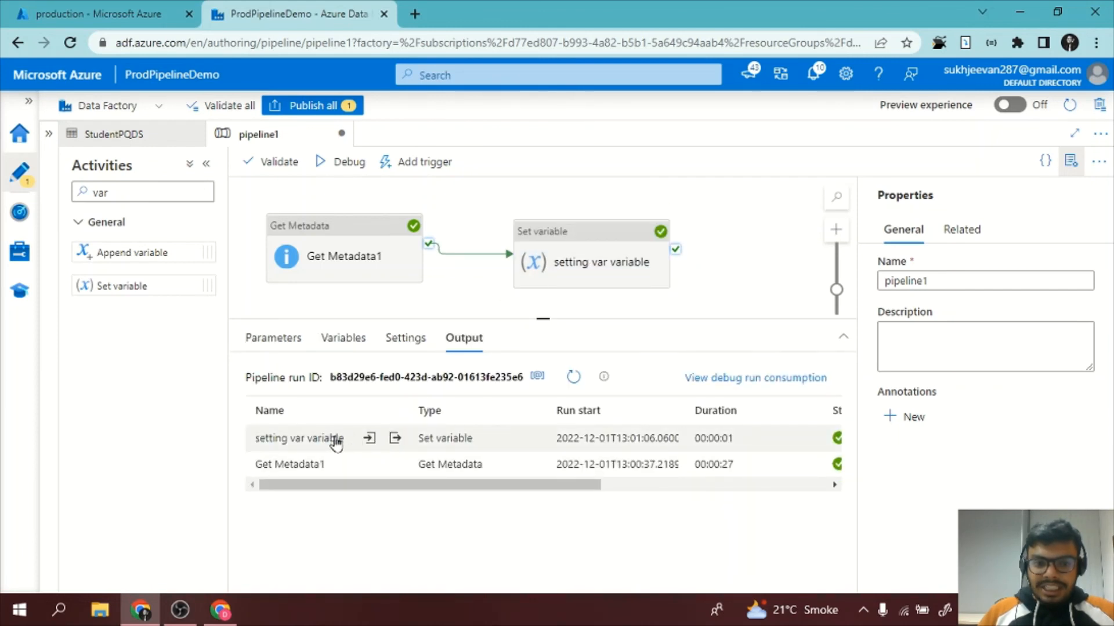
pyautogui.click(393, 440)
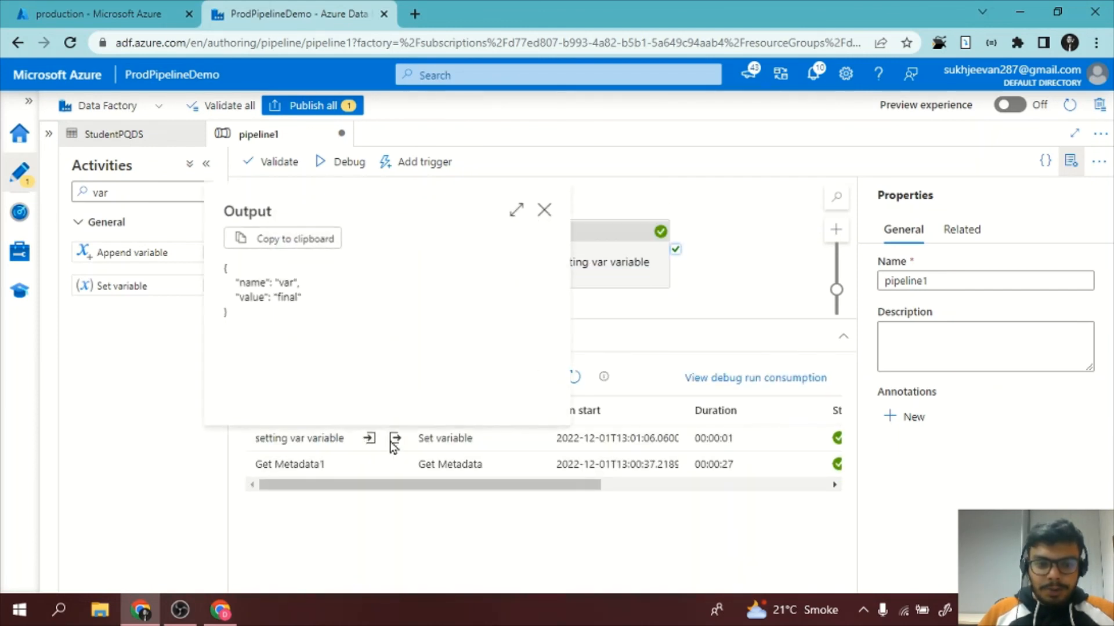
pyautogui.moveTo(268, 297); pyautogui.dragTo(312, 298)
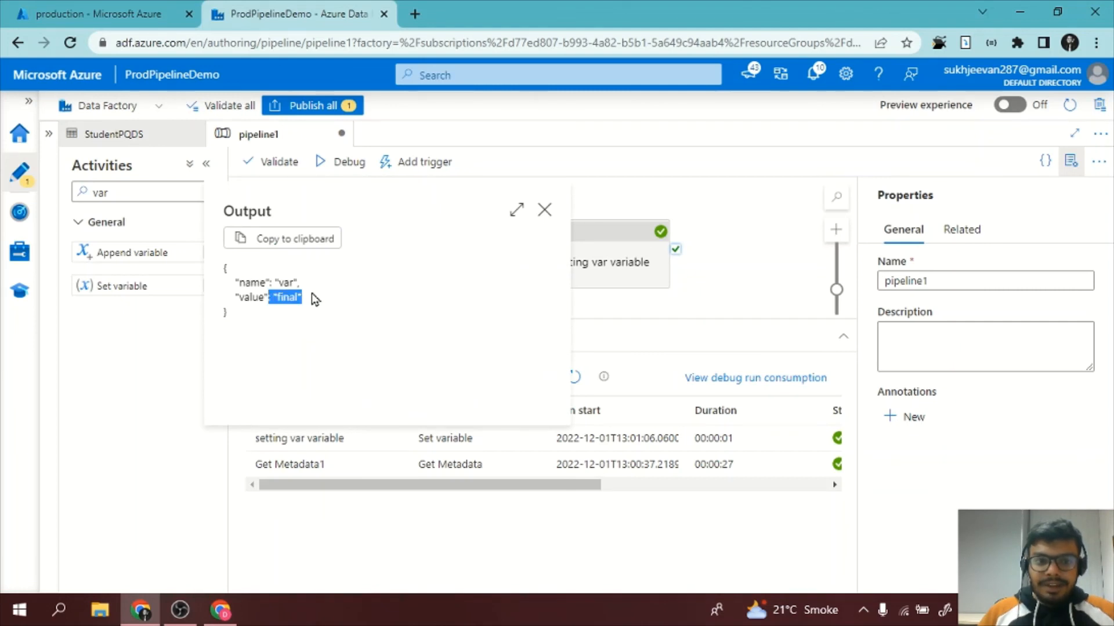
pyautogui.click(246, 298)
pyautogui.doubleClick(292, 297)
pyautogui.moveTo(311, 316); pyautogui.dragTo(214, 251)
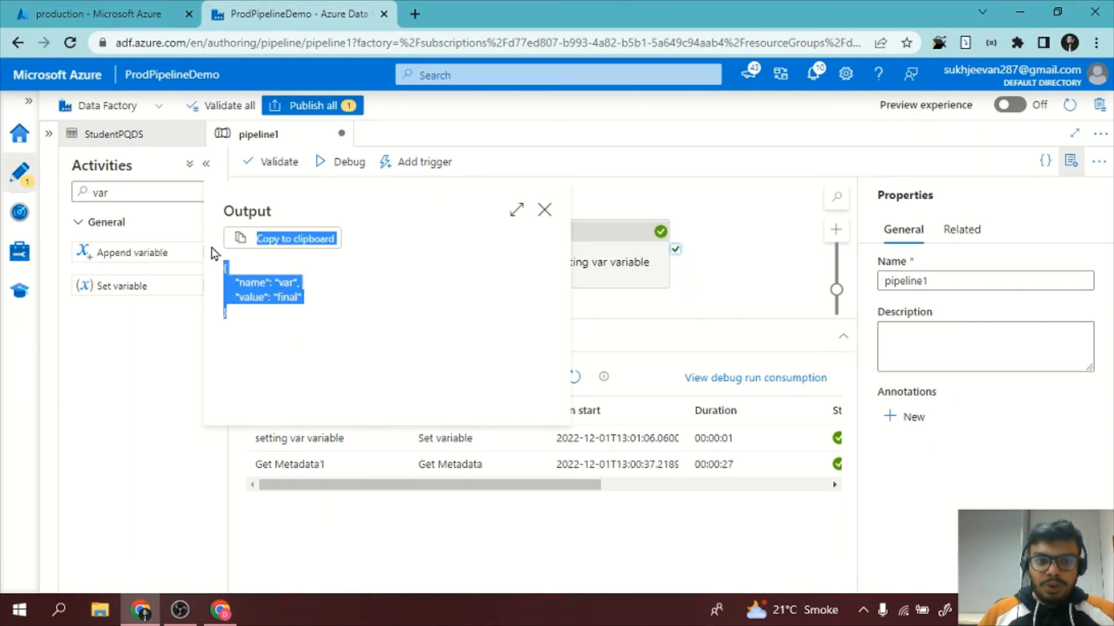
pyautogui.click(544, 210)
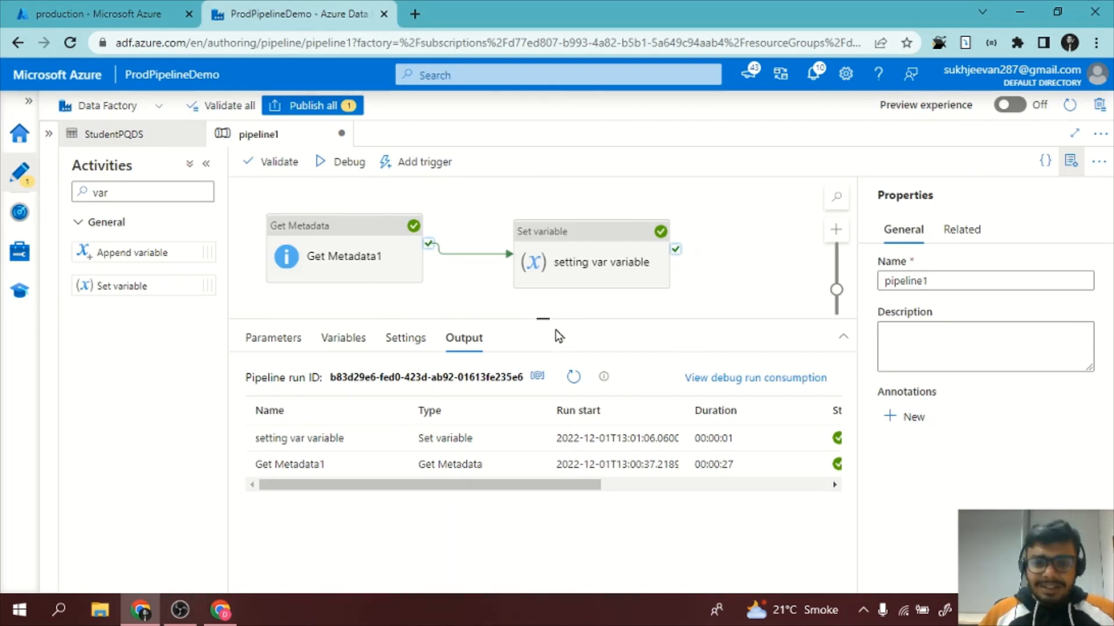
pyautogui.moveTo(550, 366); pyautogui.dragTo(548, 371)
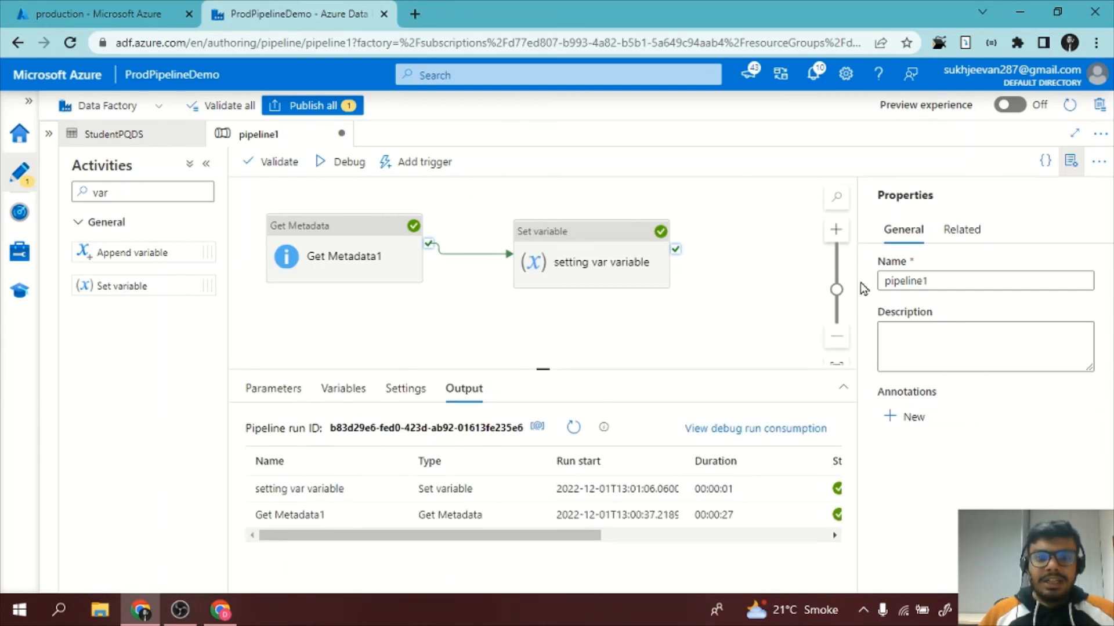